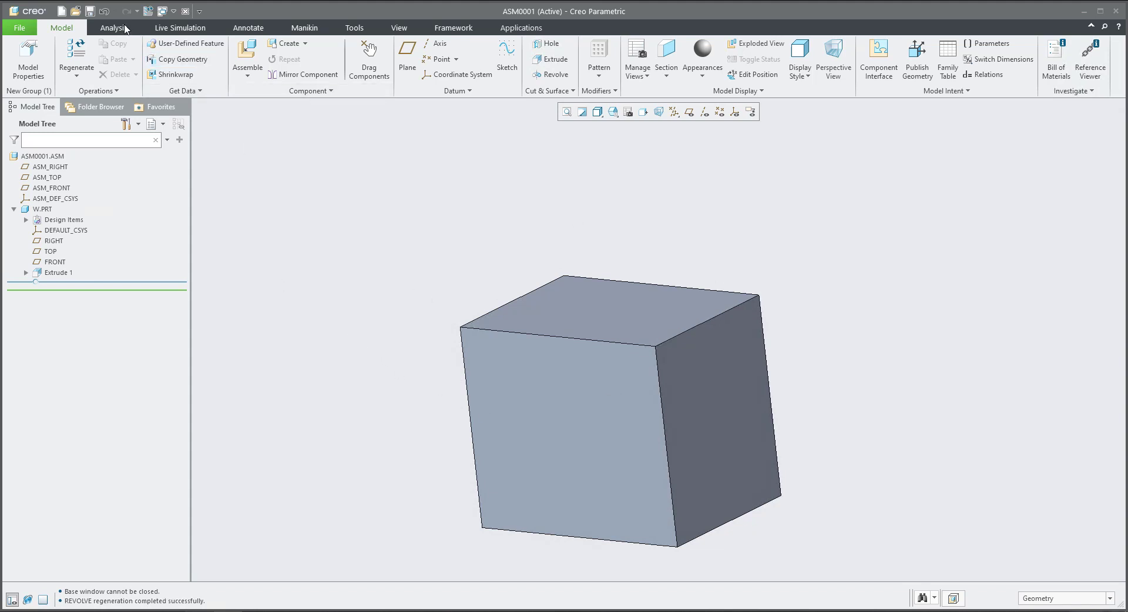
Open the in-session revolve.prt in its own window and orbit it to a side view
click(173, 11)
click(280, 193)
key(ctrl+o)
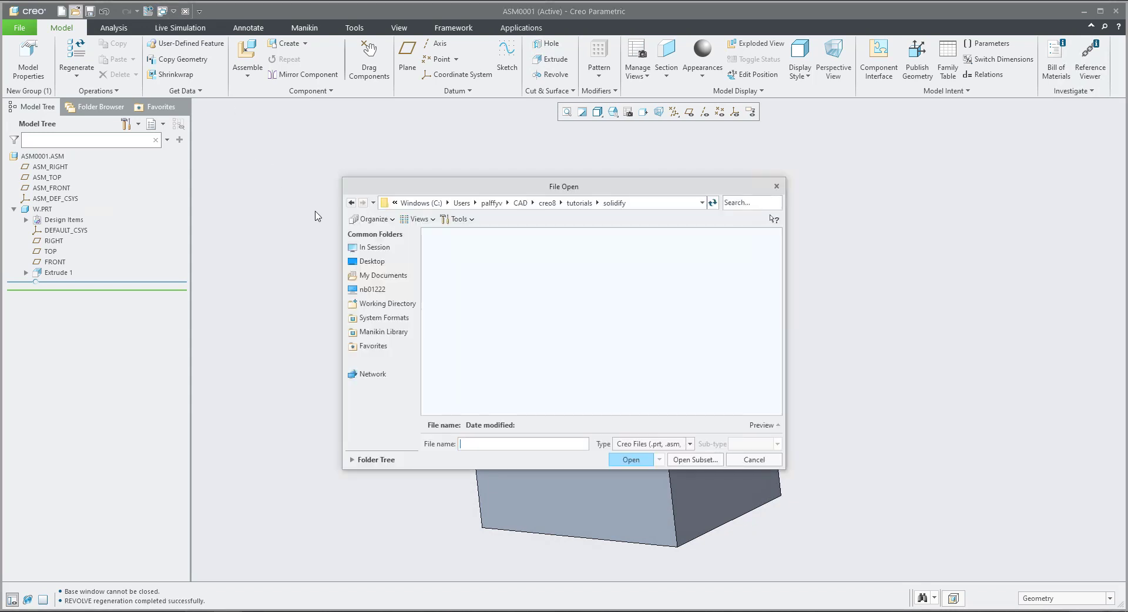
click(374, 248)
double_click(463, 247)
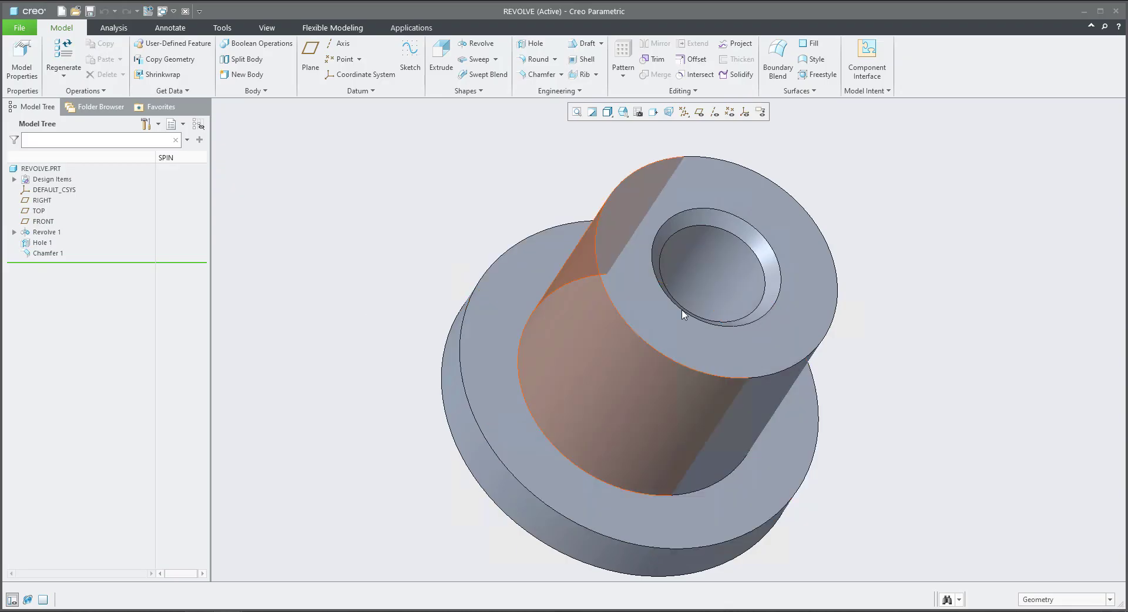
scroll(650, 367, up, 3)
middle_drag(650, 368, 552, 412)
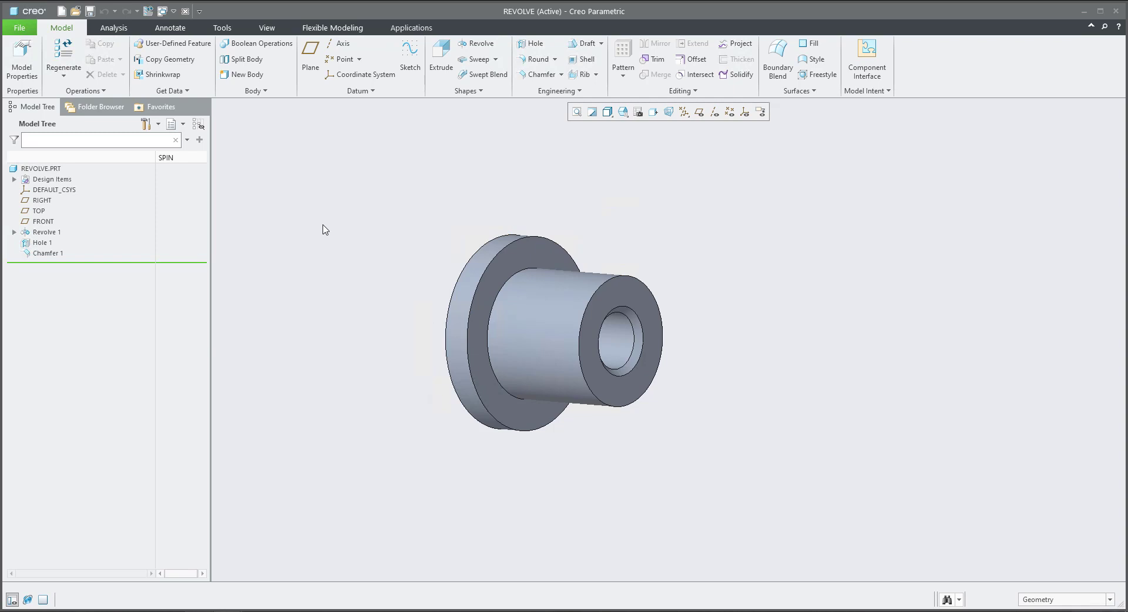
Return to ASM0001 and bring revolve.prt in from session as a new component
click(163, 12)
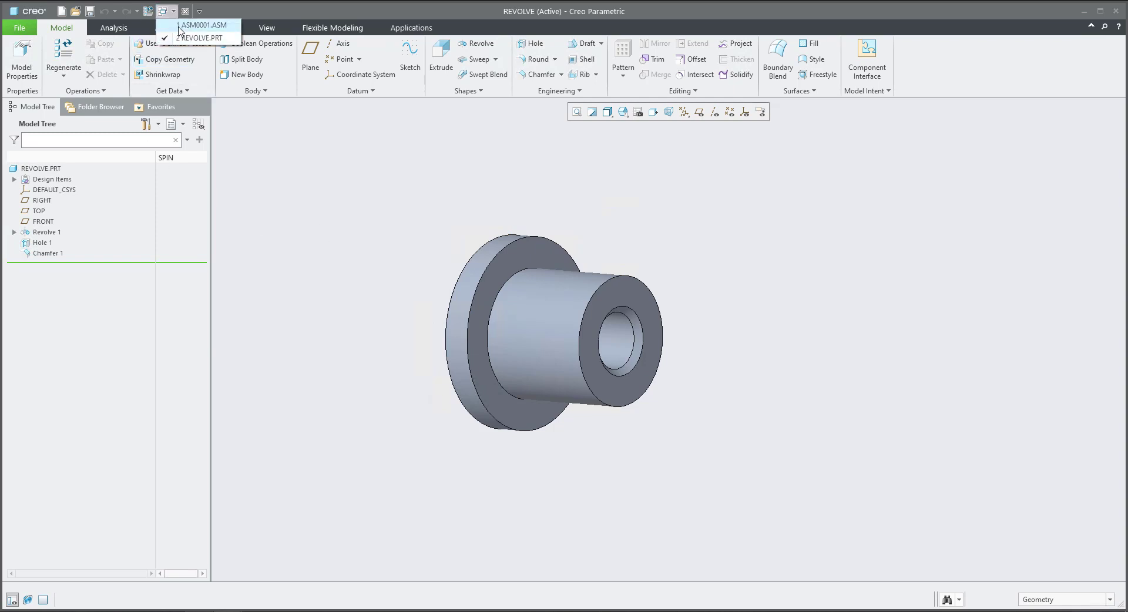
click(181, 26)
click(42, 209)
click(248, 59)
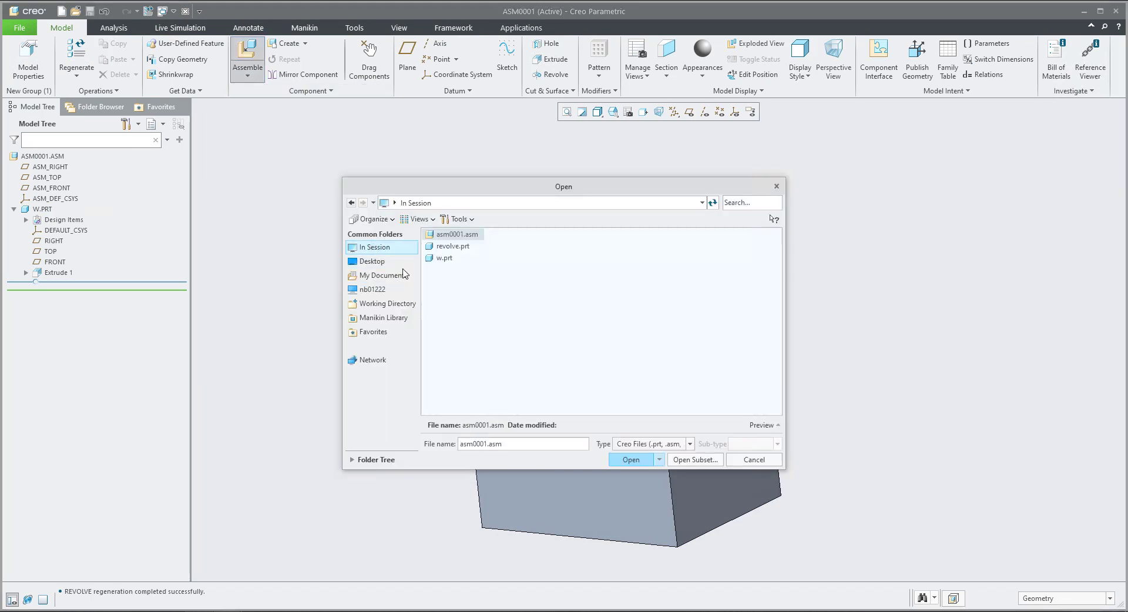
double_click(449, 247)
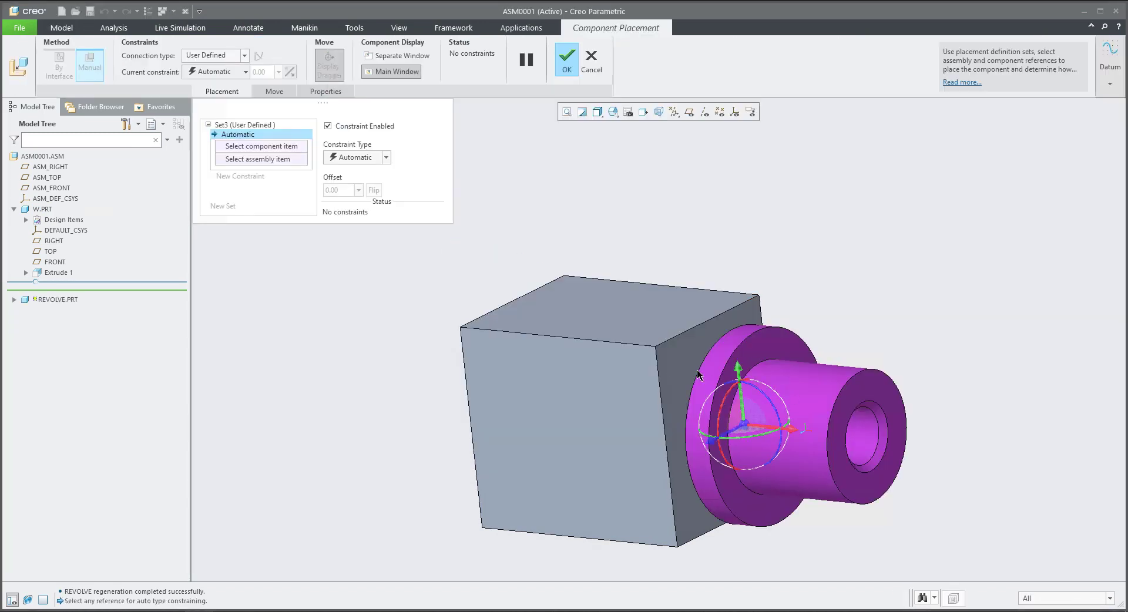
Drag the revolve part up, right and along its axis so its shaft overlaps block W
middle_drag(727, 379, 461, 323)
middle_drag(457, 371, 460, 351)
drag(493, 348, 572, 341)
middle_drag(607, 360, 478, 356)
drag(479, 355, 455, 351)
middle_drag(455, 351, 318, 255)
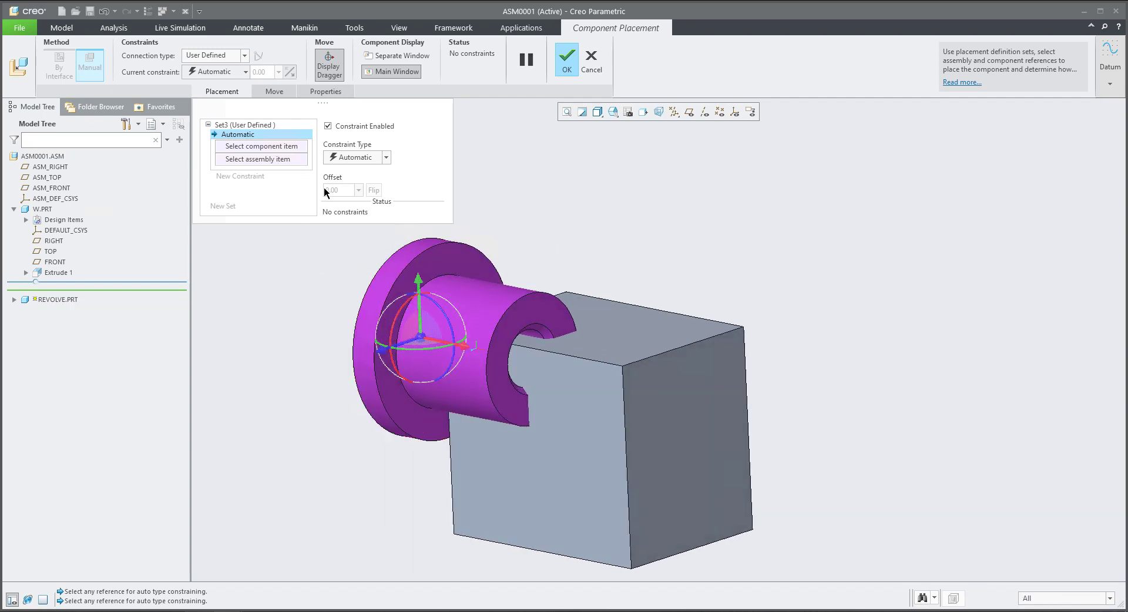
Lock the revolve part in place with the Fix constraint and confirm the placement
click(362, 161)
click(351, 271)
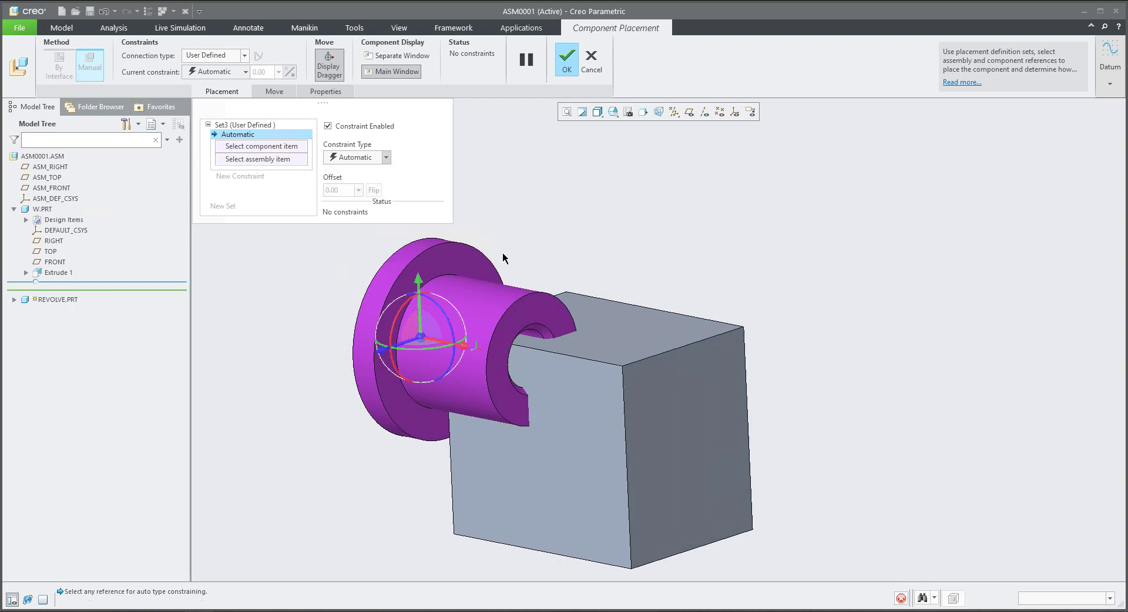
click(575, 59)
shift+middle_drag(634, 266, 658, 253)
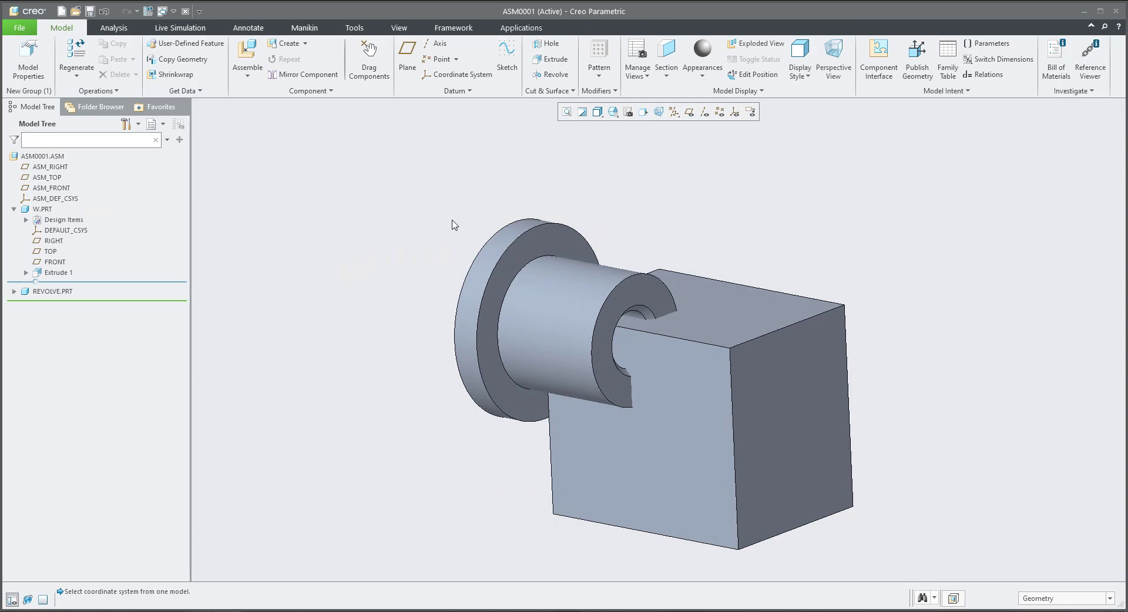
Run a Boolean Cut with W.PRT as the modified part and REVOLVE.PRT as the cutting component
click(306, 92)
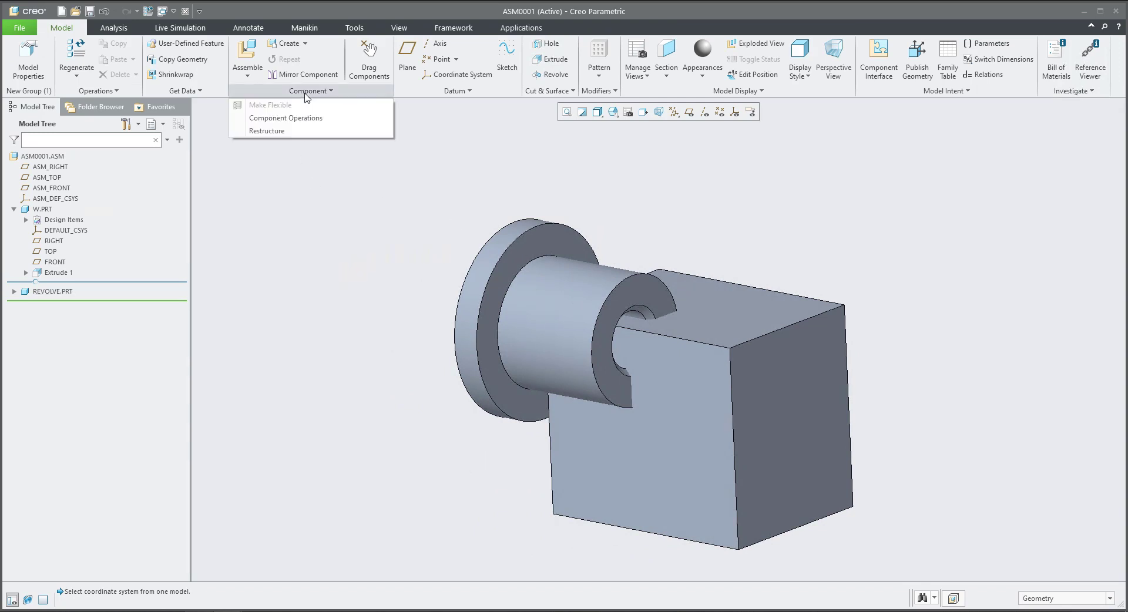
click(261, 118)
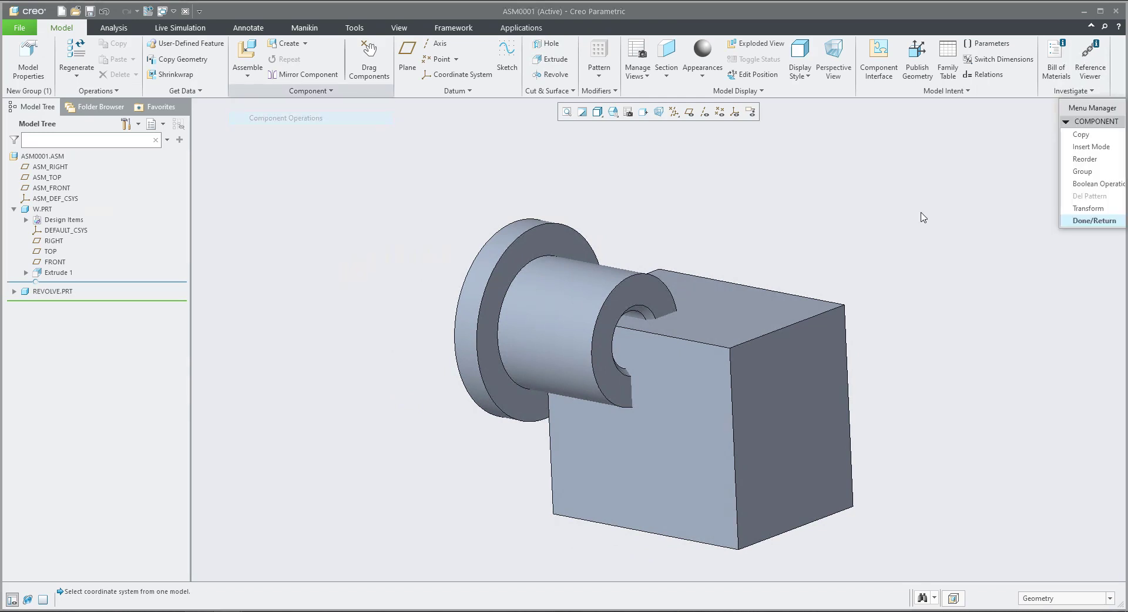
click(1090, 187)
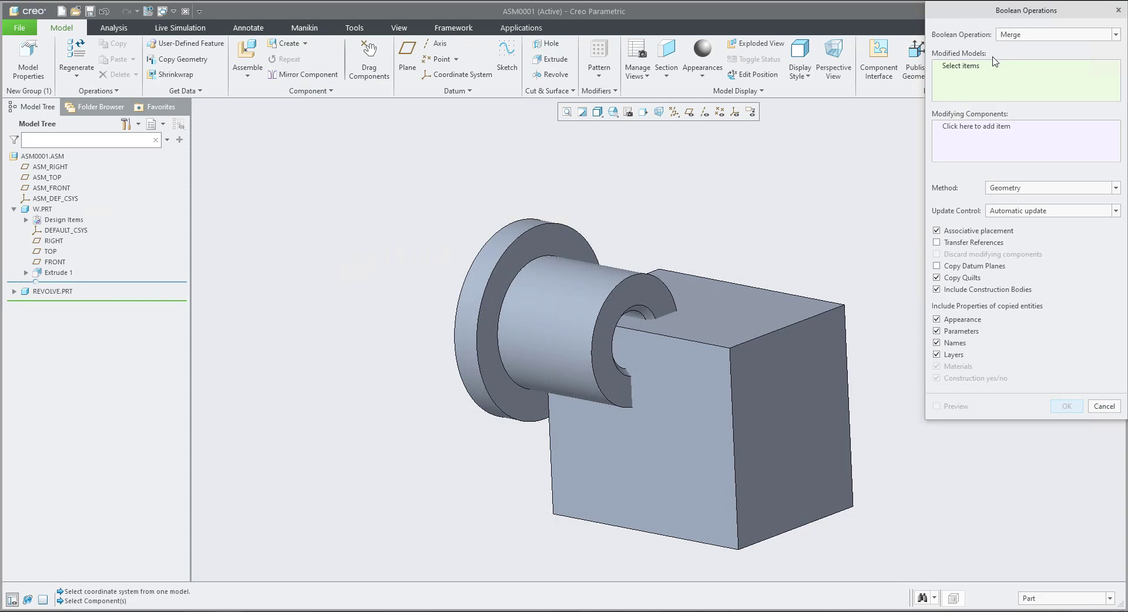
click(1026, 37)
click(1010, 70)
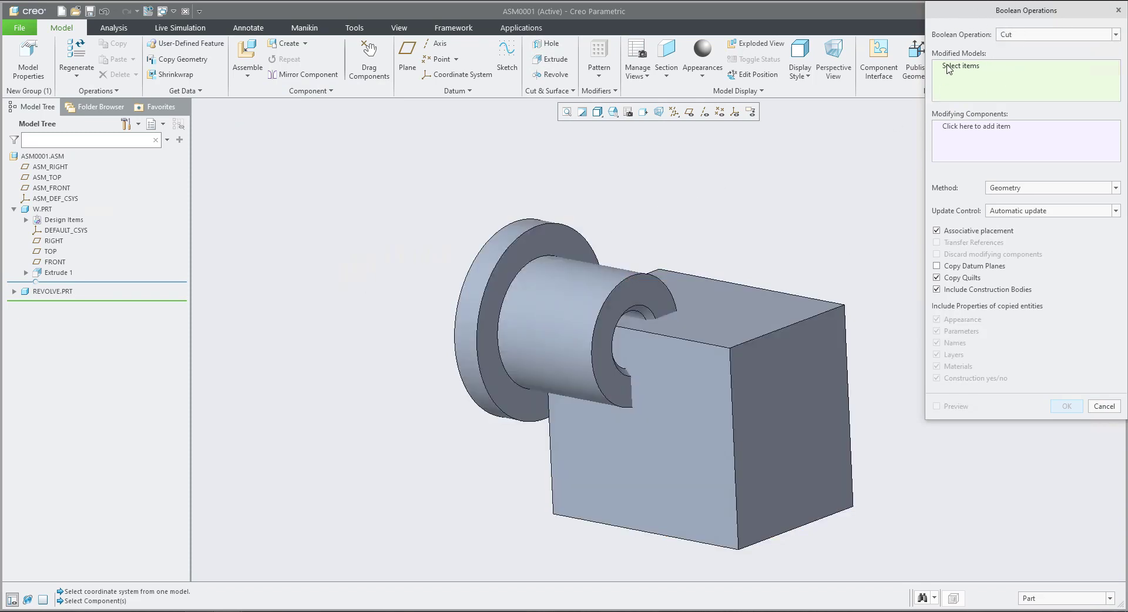
click(679, 330)
click(963, 133)
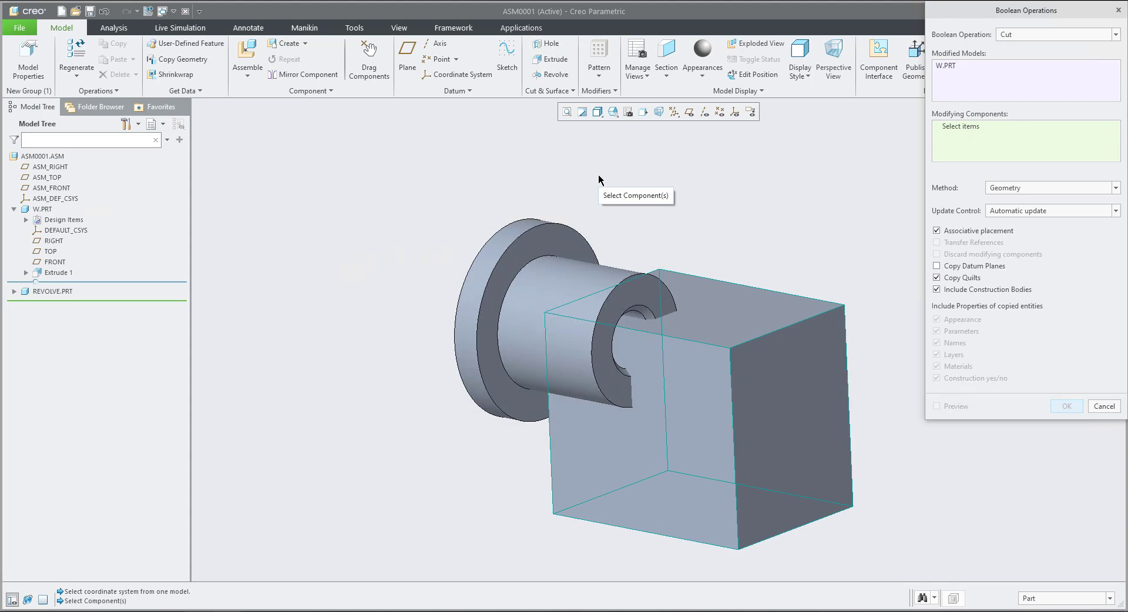
click(513, 268)
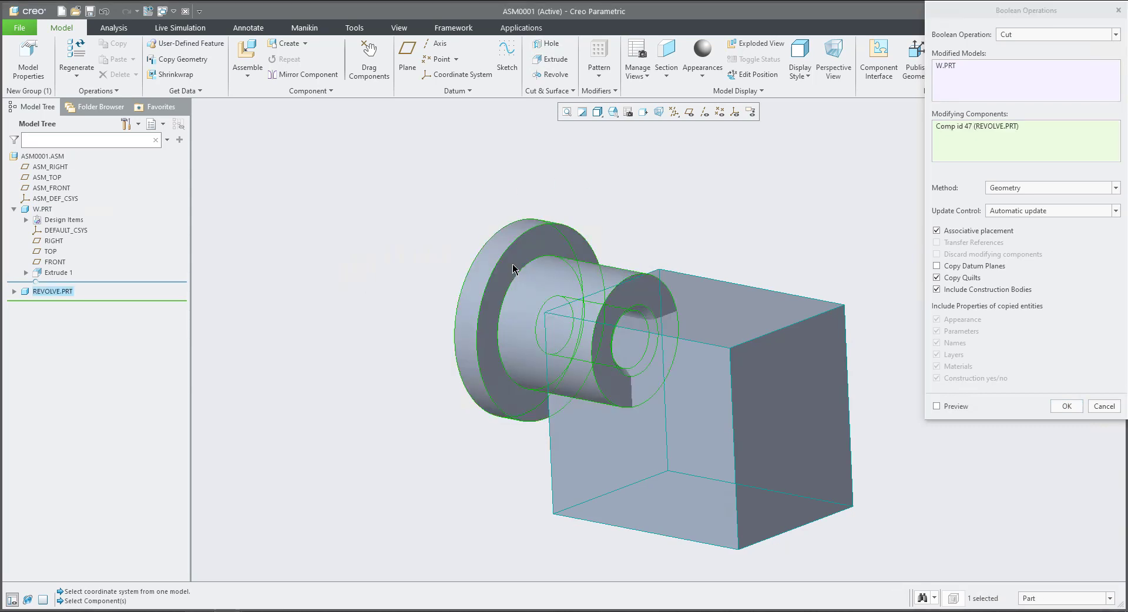
click(1066, 408)
click(1091, 229)
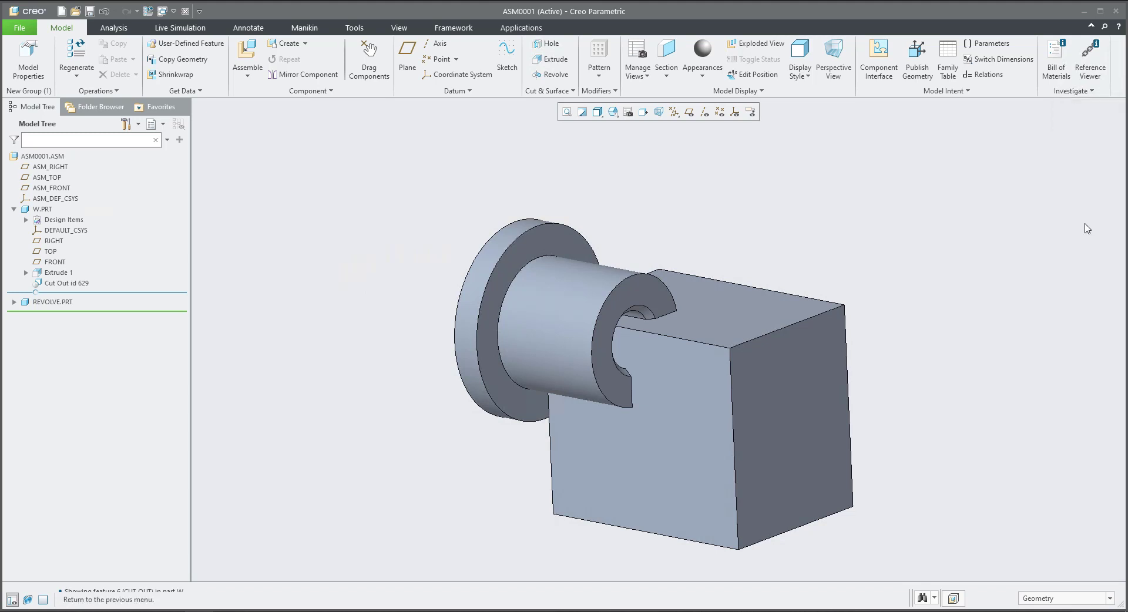
Select W.PRT and orbit it to inspect the bushing-shaped pocket
click(41, 209)
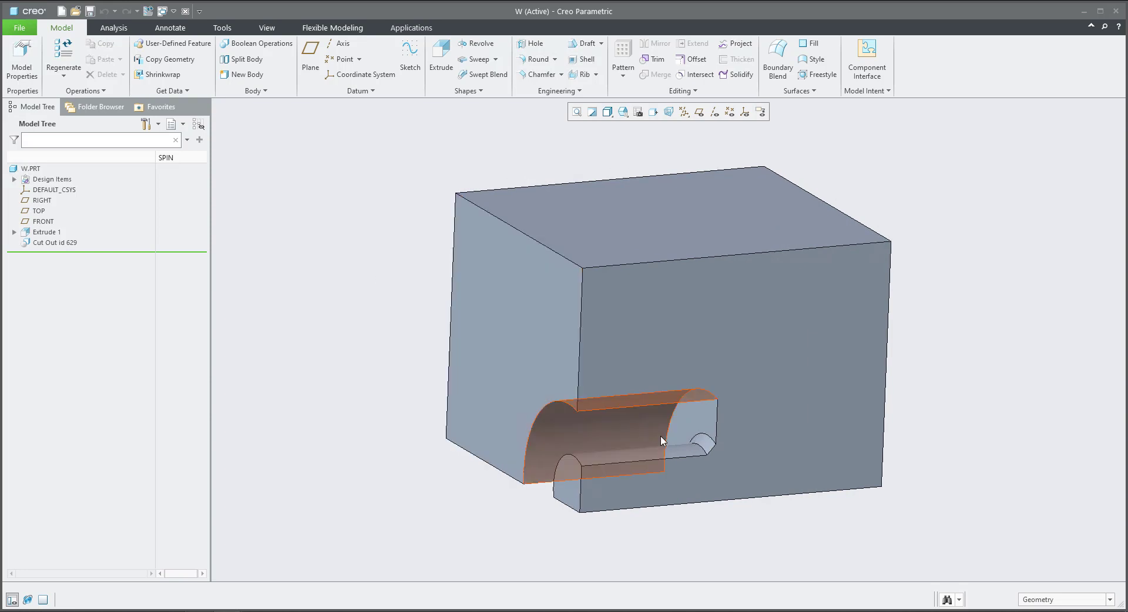
shift+middle_drag(660, 435, 670, 411)
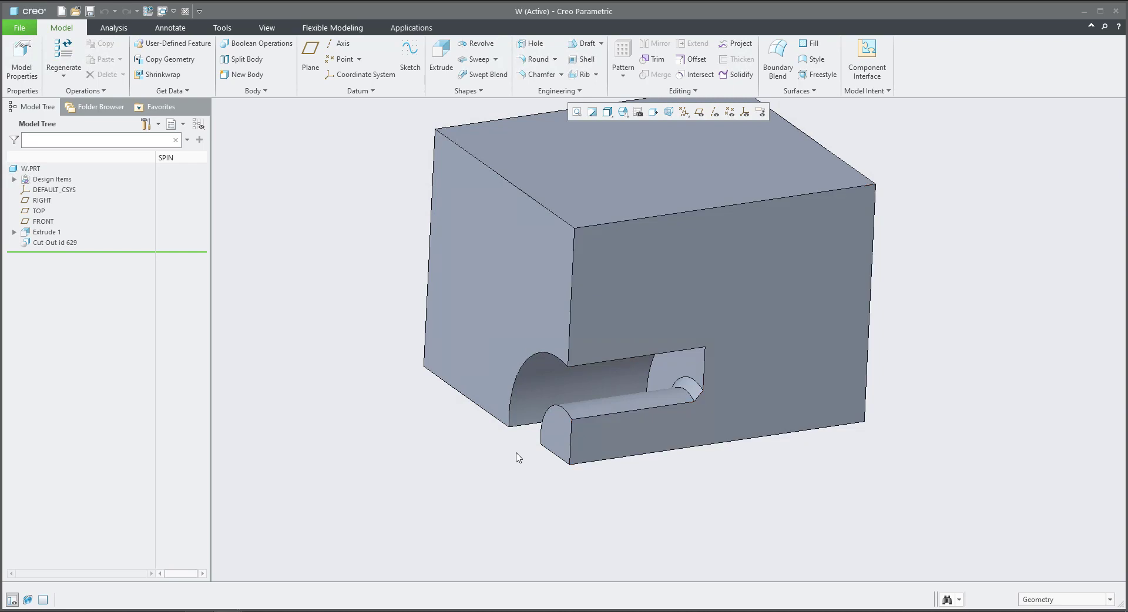
middle_drag(651, 410, 632, 364)
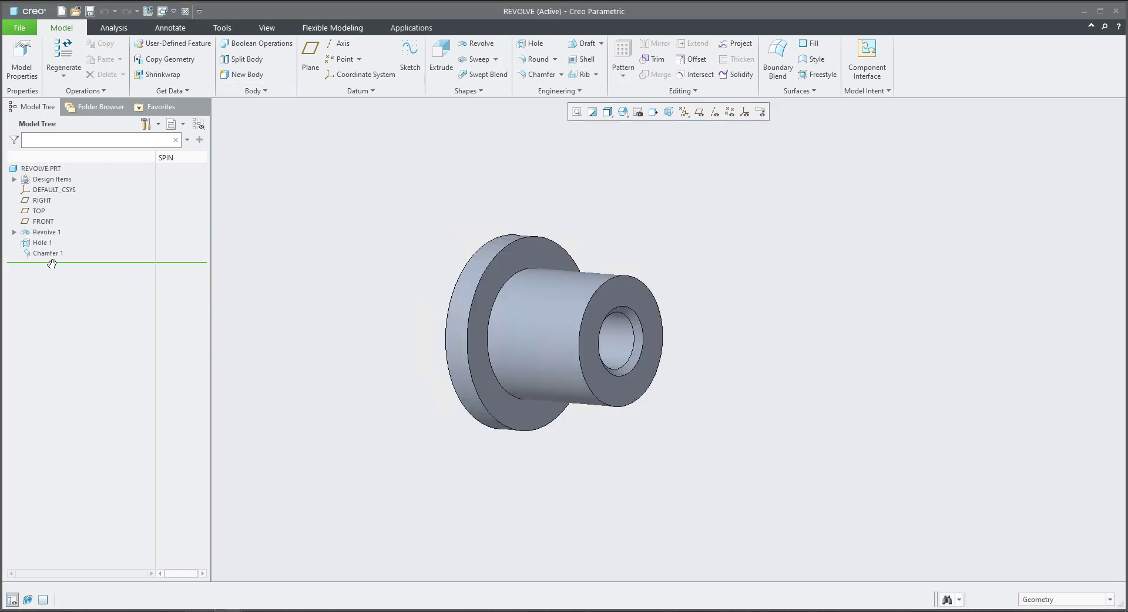
Roll REVOLVE.PRT back above Hole 1, then open W.PRT from ASM0001 in its own window
drag(52, 263, 37, 238)
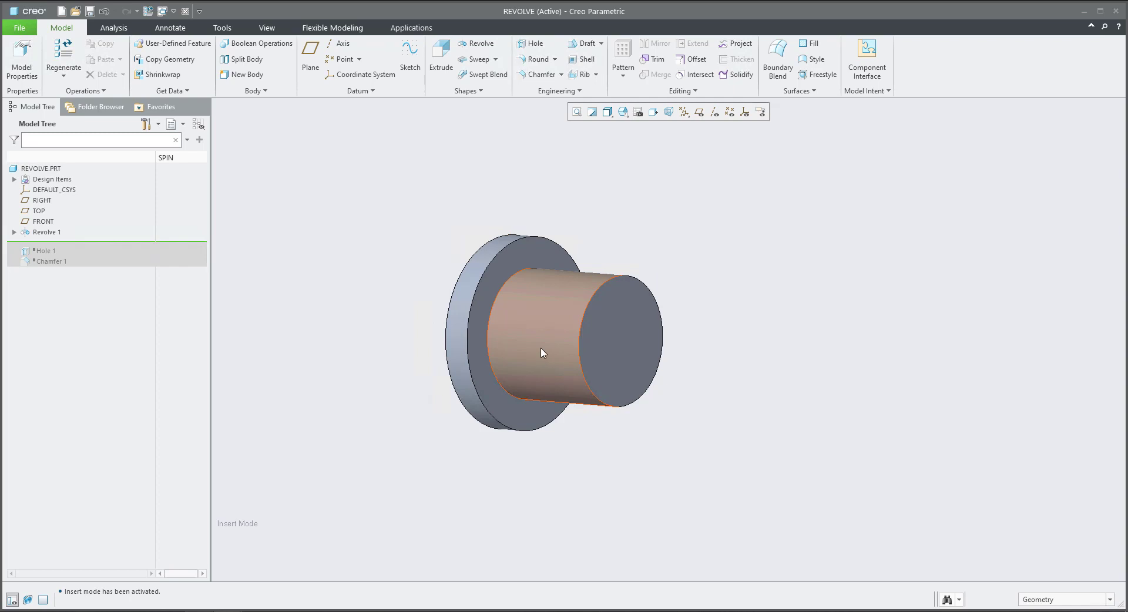
click(164, 11)
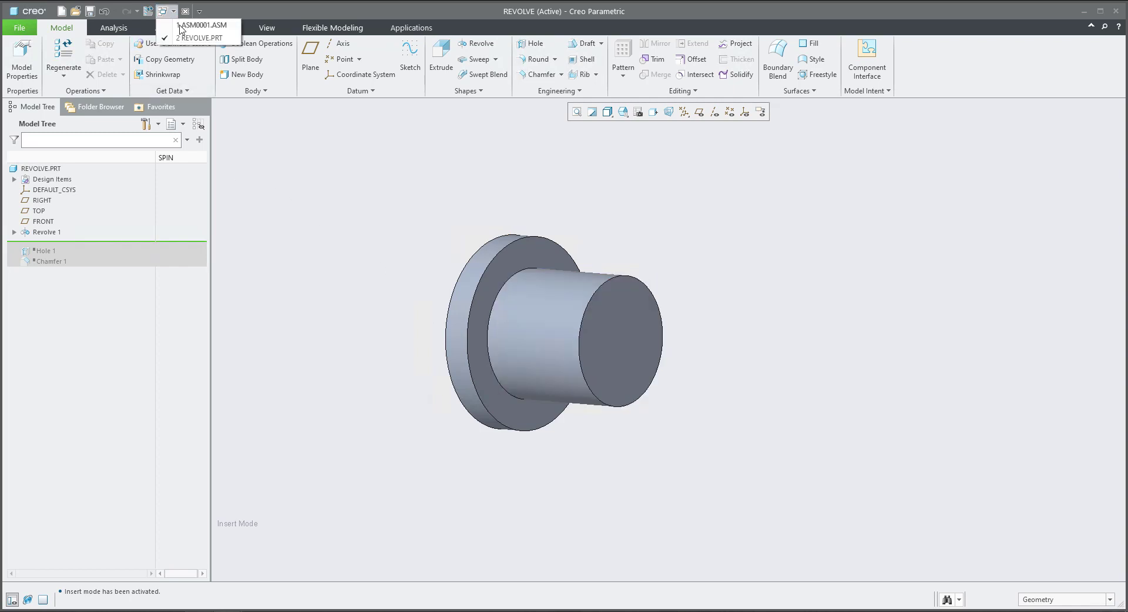
click(182, 28)
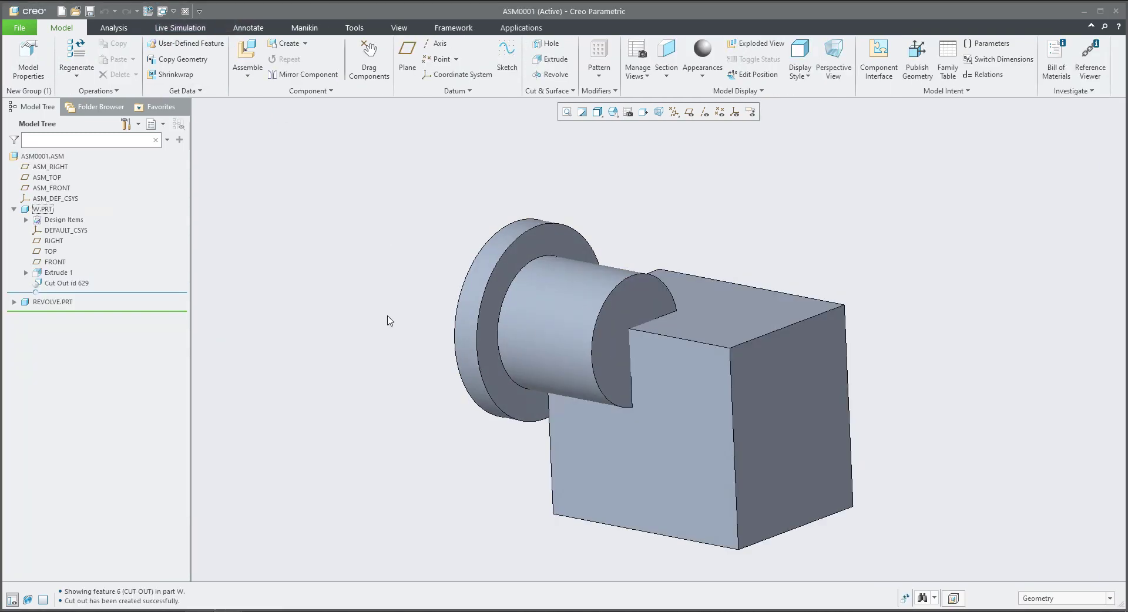
click(49, 212)
click(70, 154)
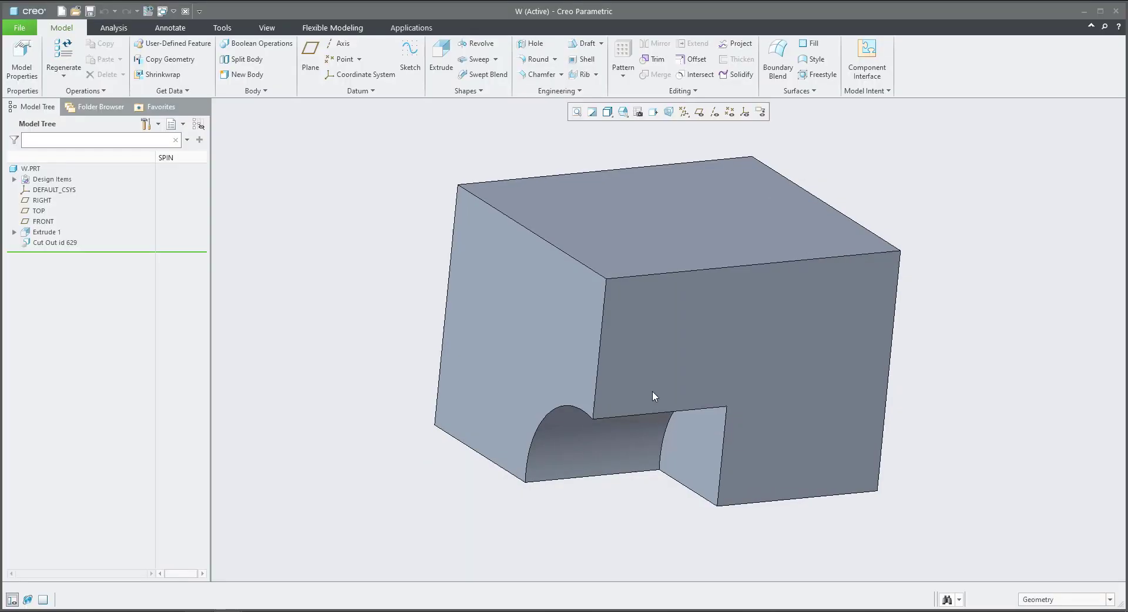
Delete Cut Out id 629 from W.PRT and close W's window
mouse_move(652, 391)
middle_down()
mouse_move(635, 405)
mouse_move(659, 393)
middle_up()
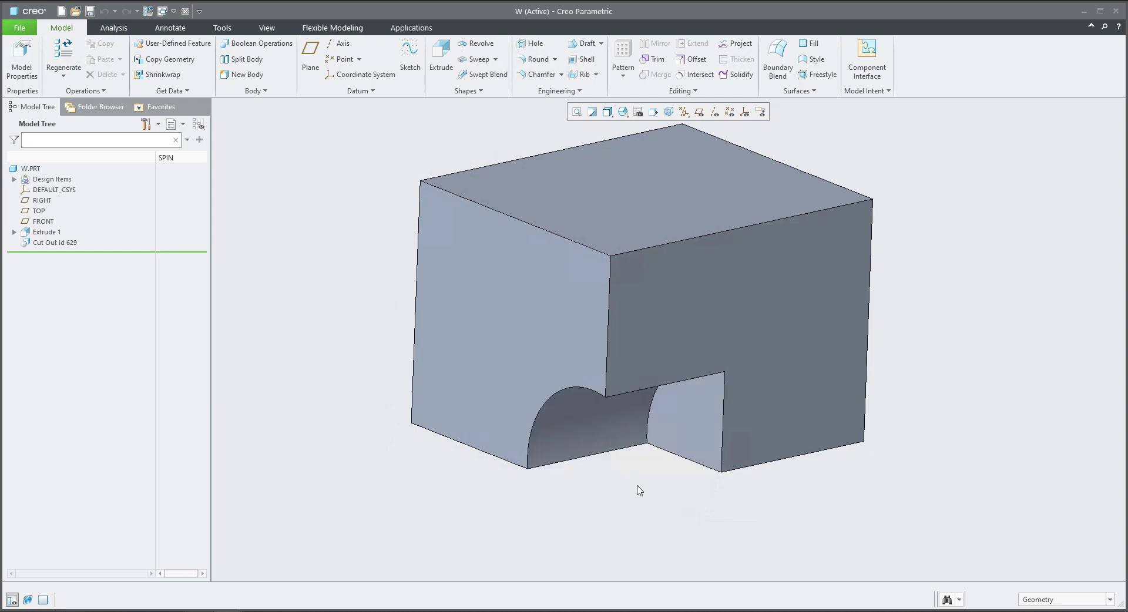
scroll(639, 491, down, 1)
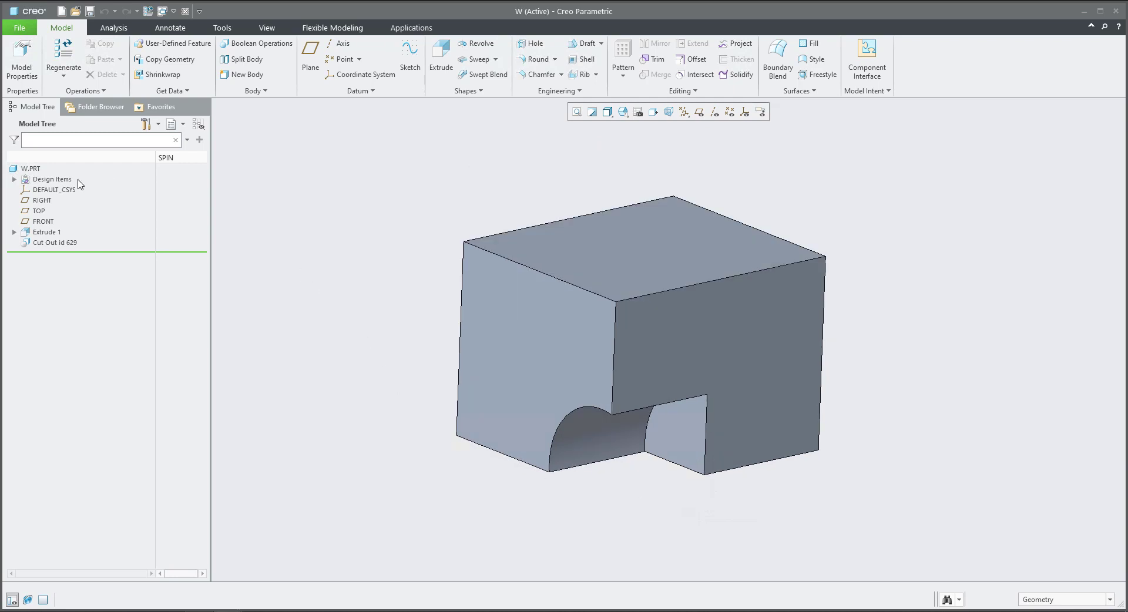
click(52, 243)
key(Delete)
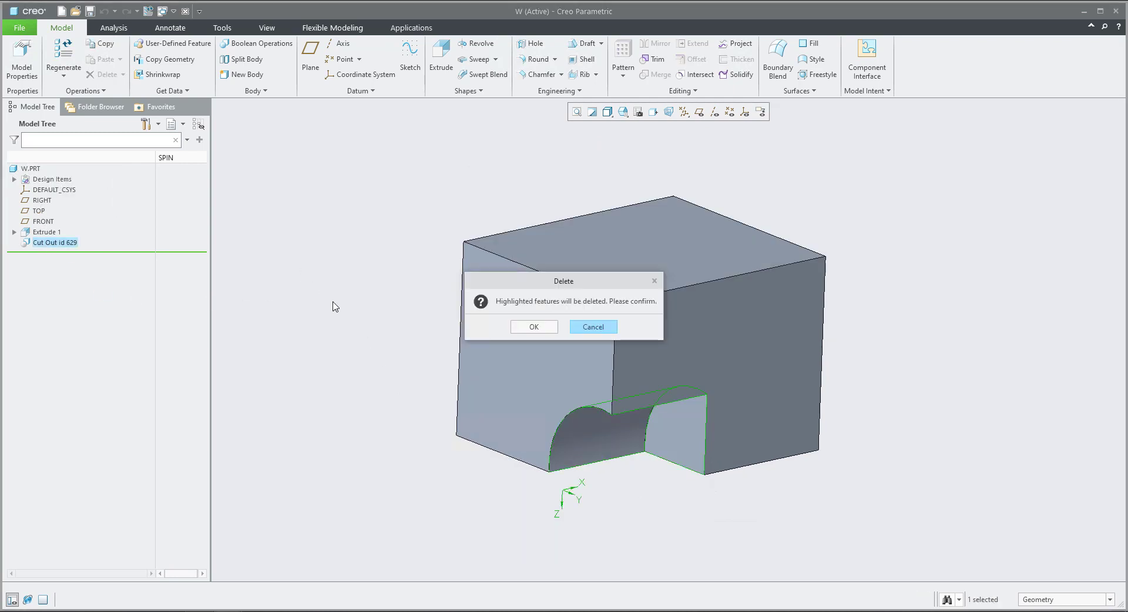
click(535, 328)
click(184, 12)
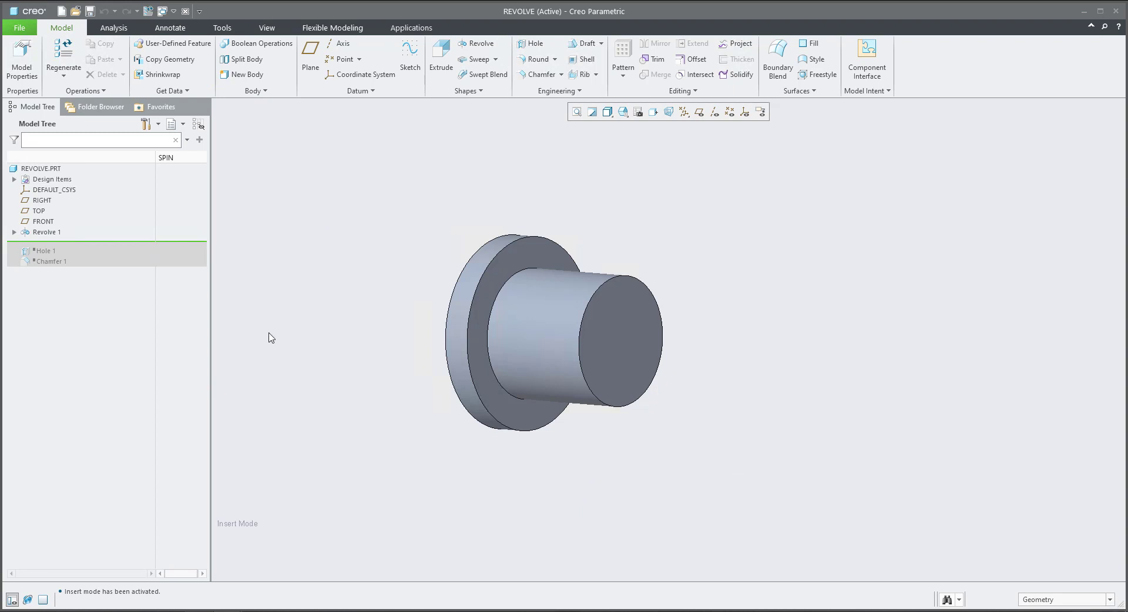
middle_drag(475, 424, 622, 410)
click(622, 410)
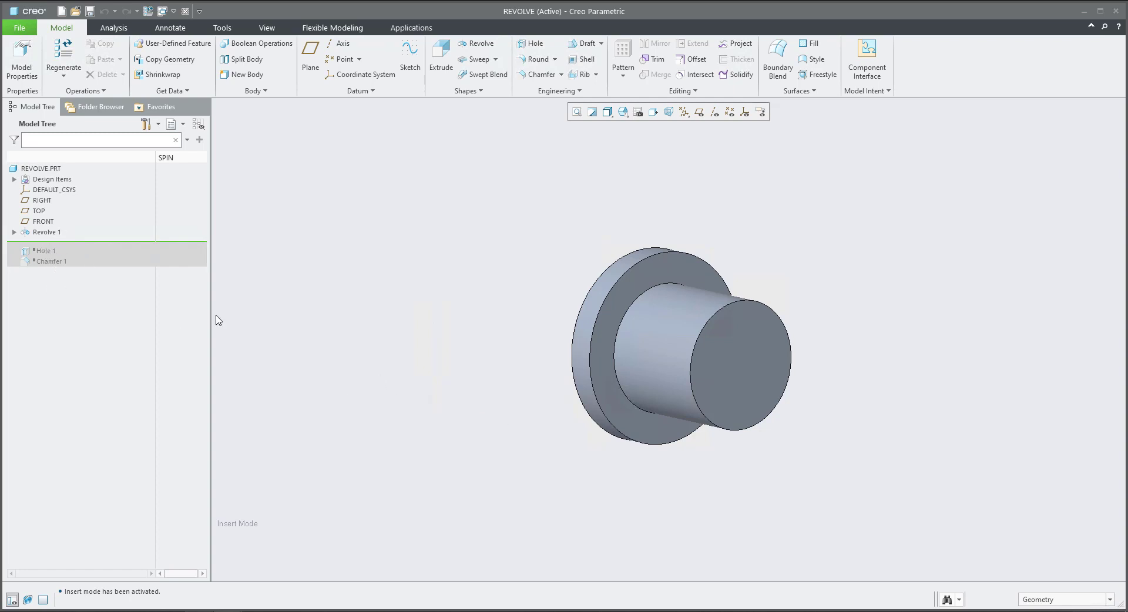
mouse_move(80, 243)
mouse_down()
mouse_move(77, 272)
mouse_move(50, 238)
mouse_up()
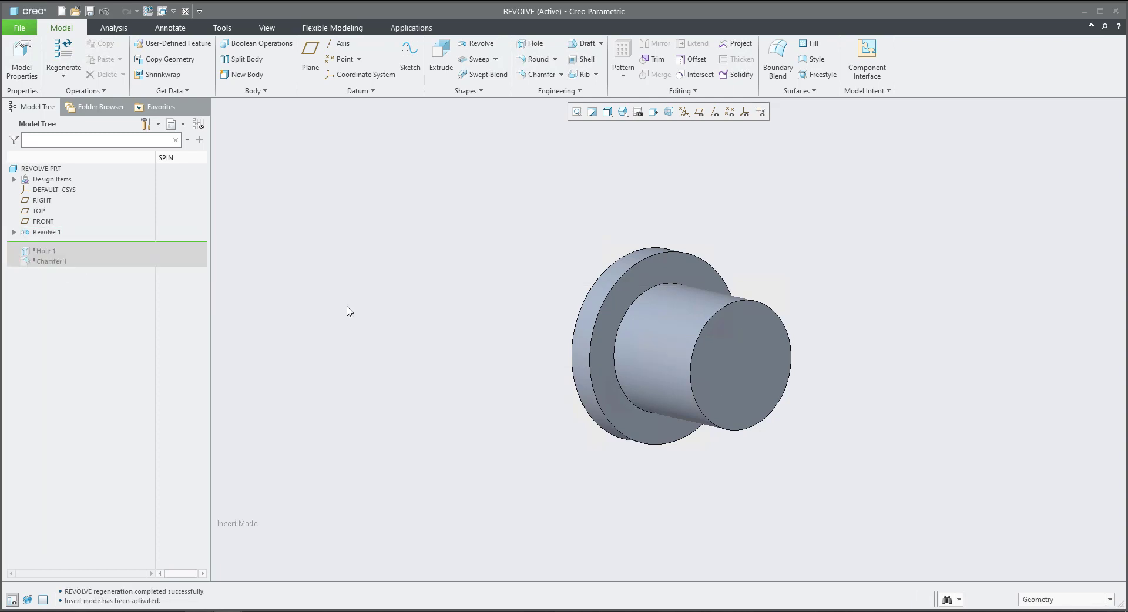
Copy and paste all body surfaces of the revolve part as a Copy 1 surface feature
click(750, 423)
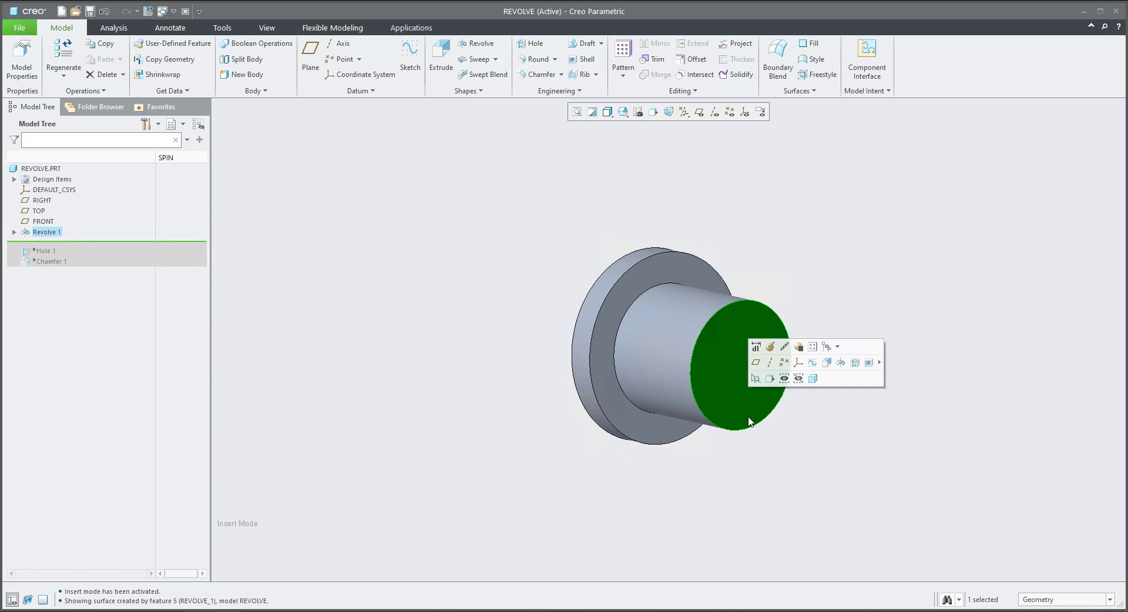
right_click(750, 422)
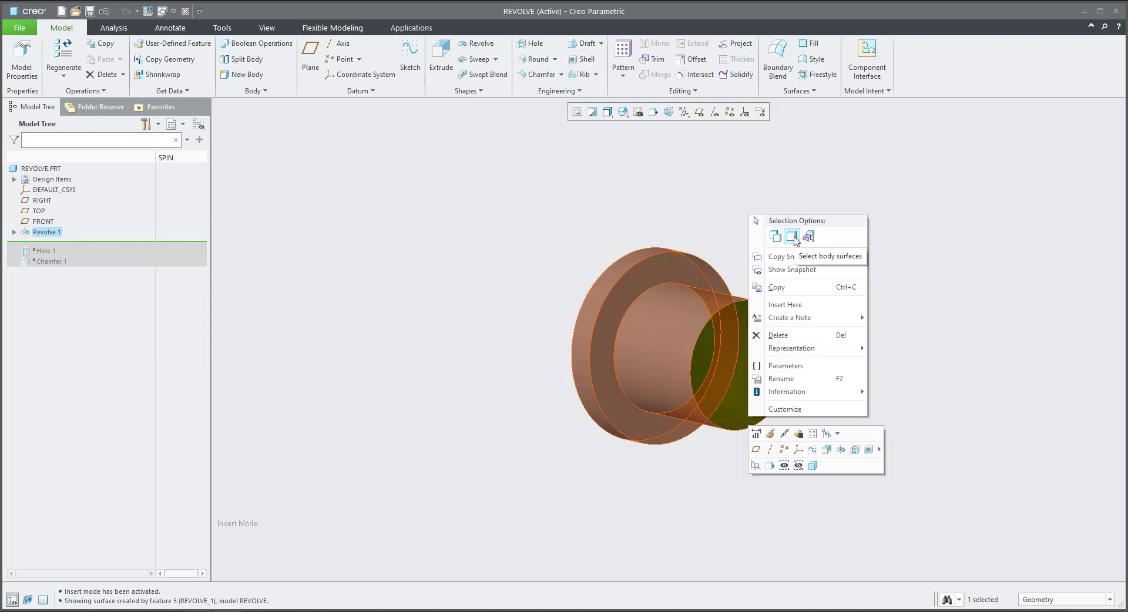
click(792, 237)
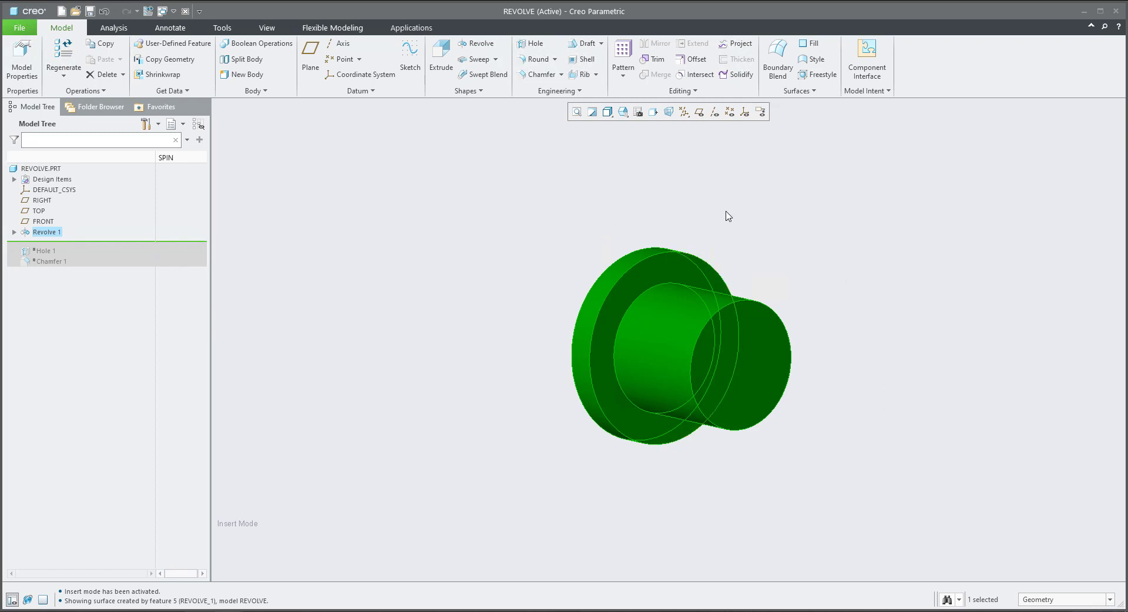
key(ctrl+c)
key(ctrl+v)
middle_click(820, 259)
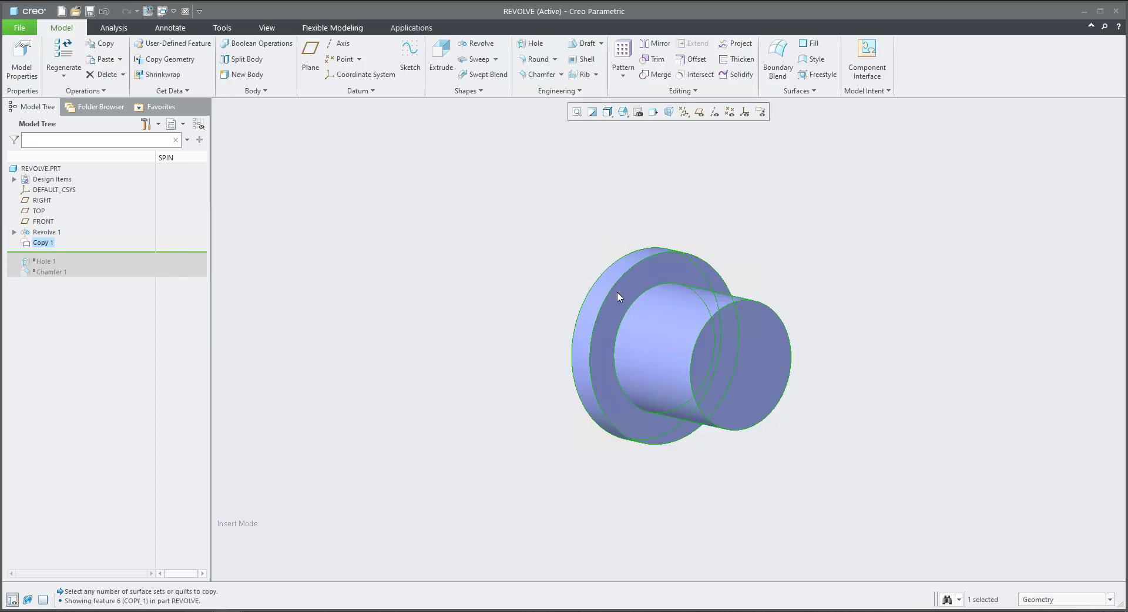
Place Copy 1 ahead of Hole 1, hide and reshow it, then return to ASM0001
drag(78, 252, 78, 278)
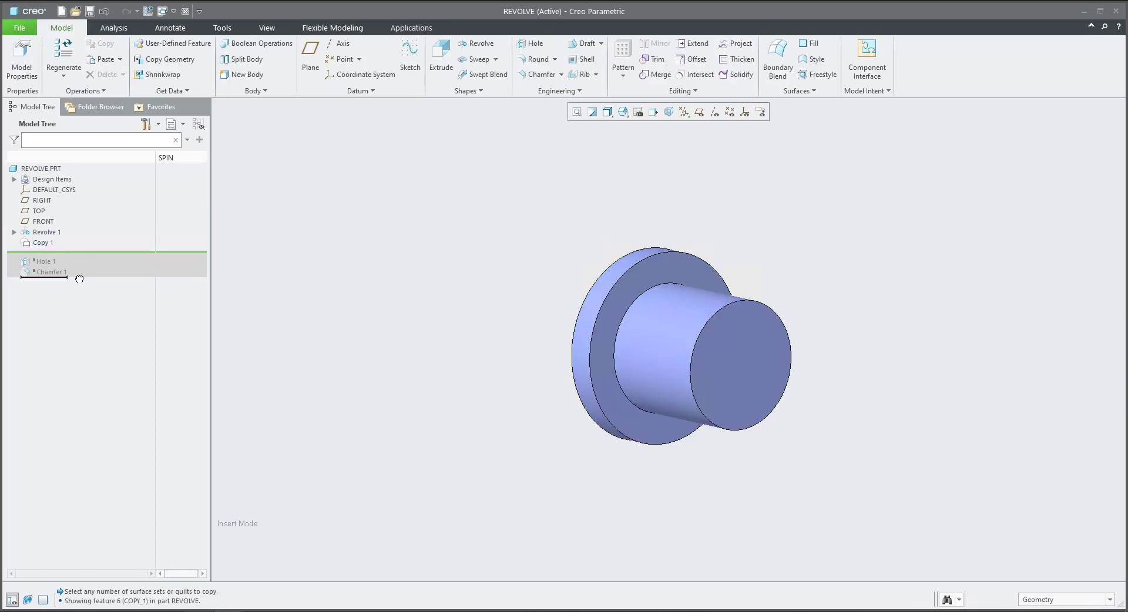
click(39, 244)
click(59, 203)
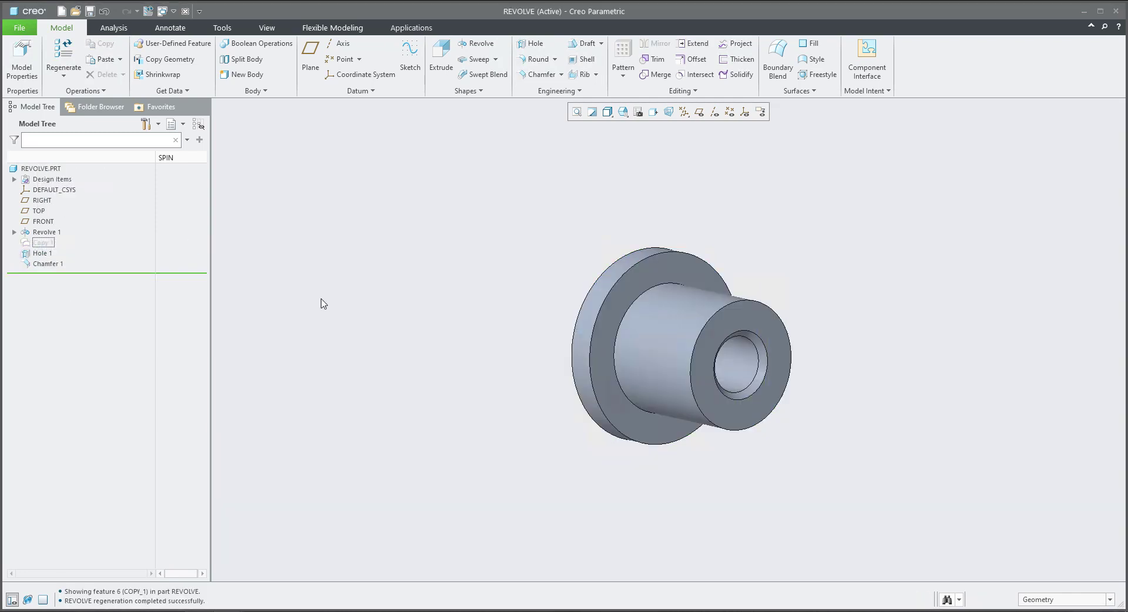
middle_drag(474, 292, 518, 327)
click(42, 245)
click(41, 245)
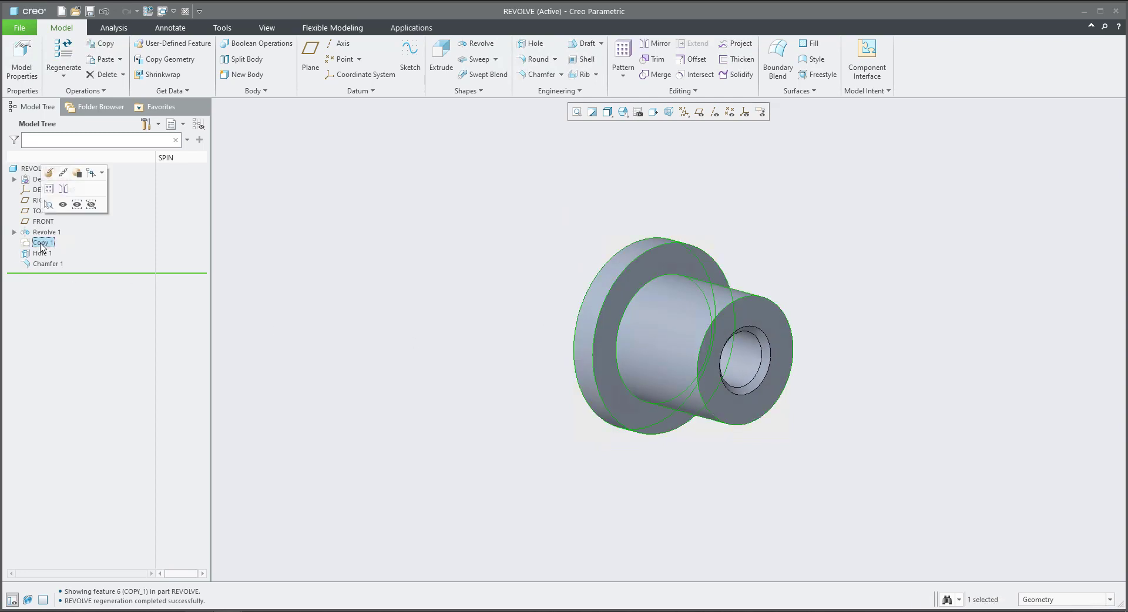
click(63, 204)
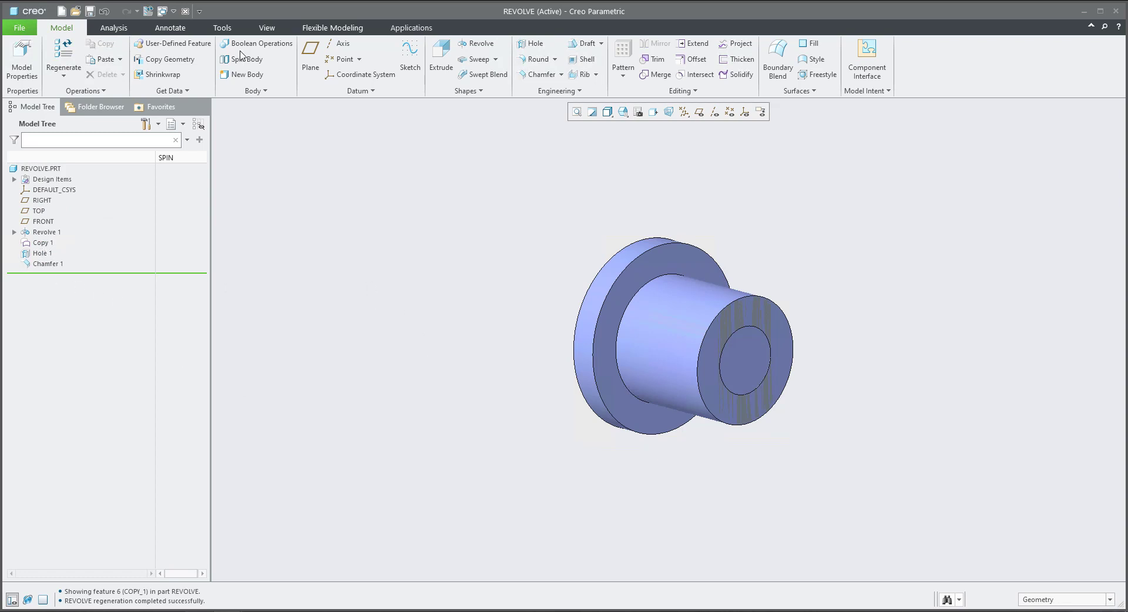
click(162, 11)
click(188, 25)
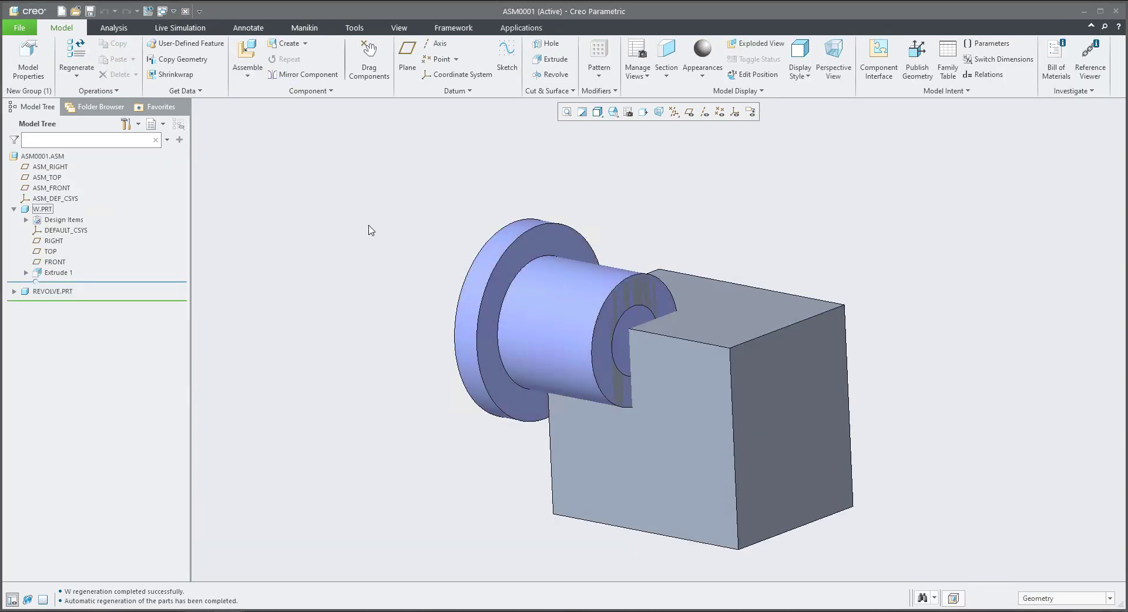
Activate W.PRT from the Model Tree inside ASM0001
click(14, 292)
click(36, 213)
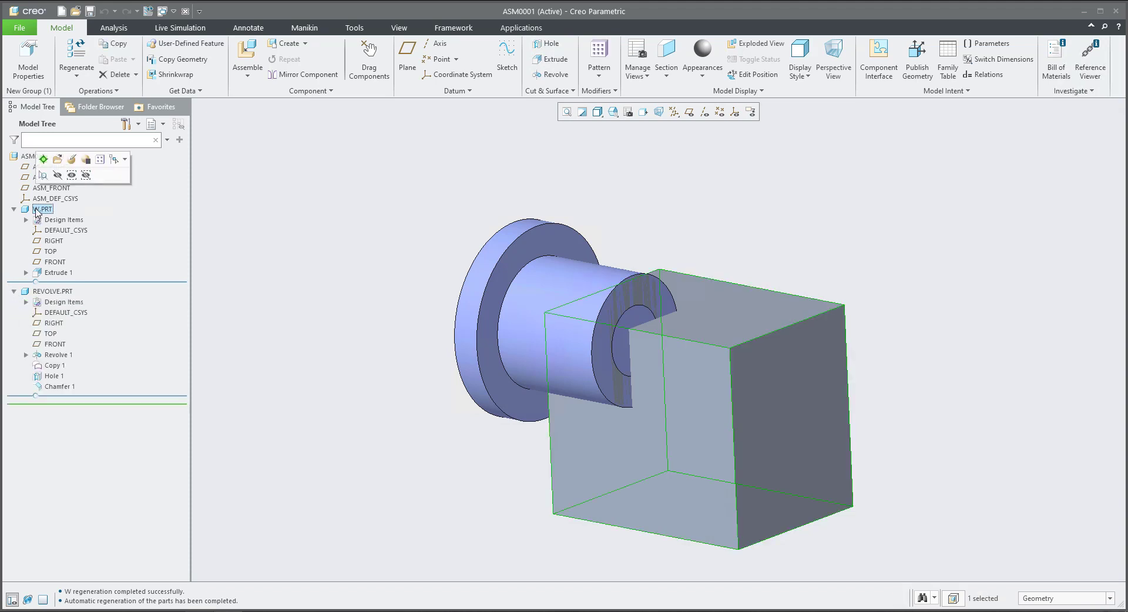
click(43, 161)
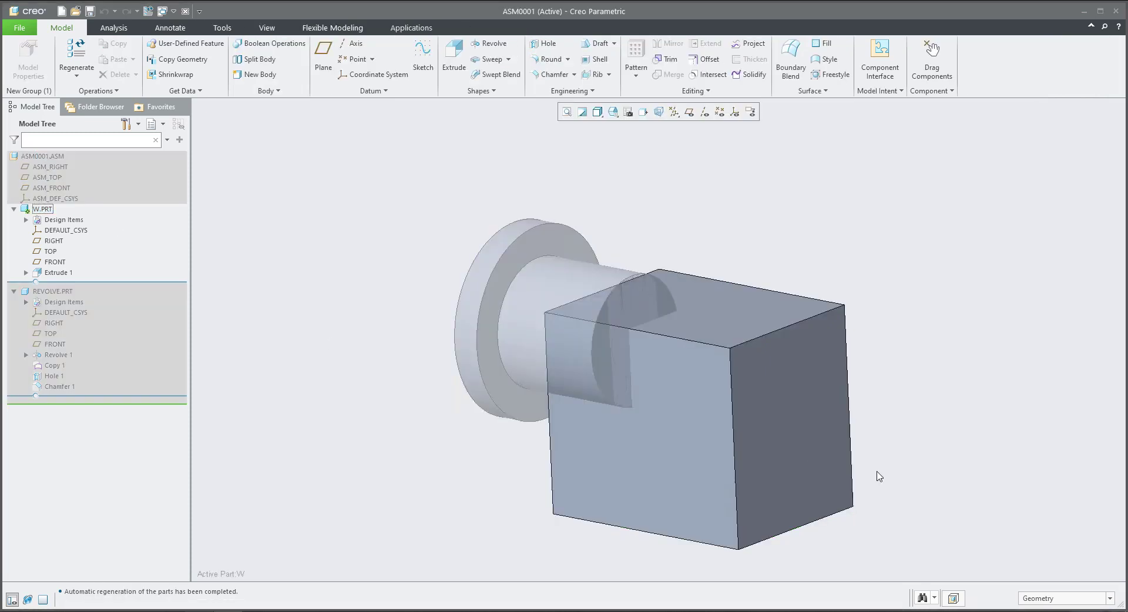
click(1049, 598)
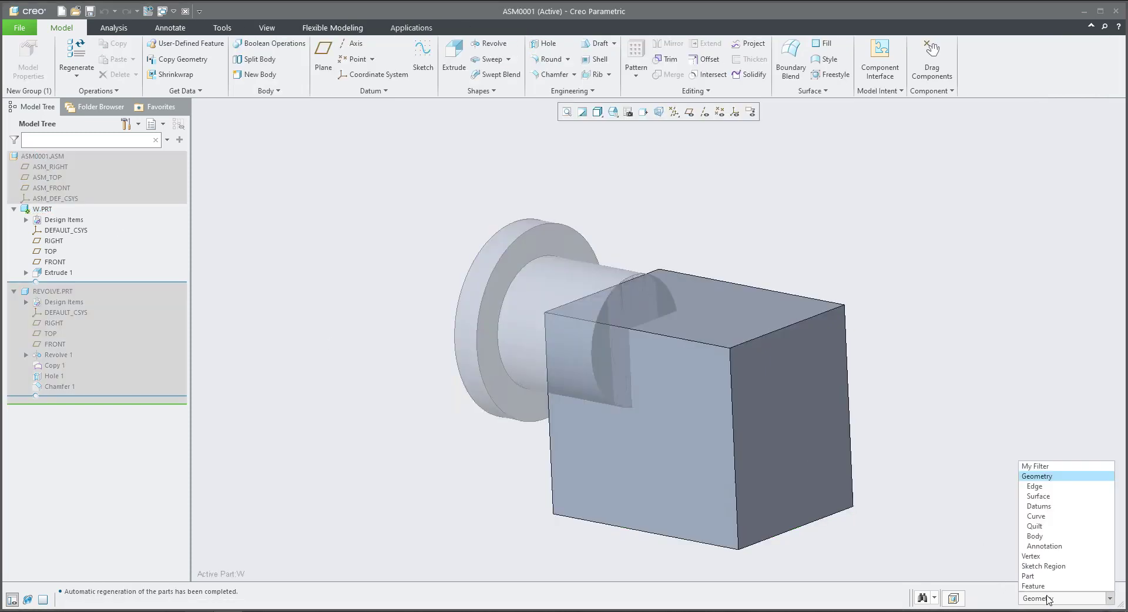
Filter selection to Quilt and copy-paste REVOLVE.PRT's quilt into W.PRT as Copy 1
click(1051, 527)
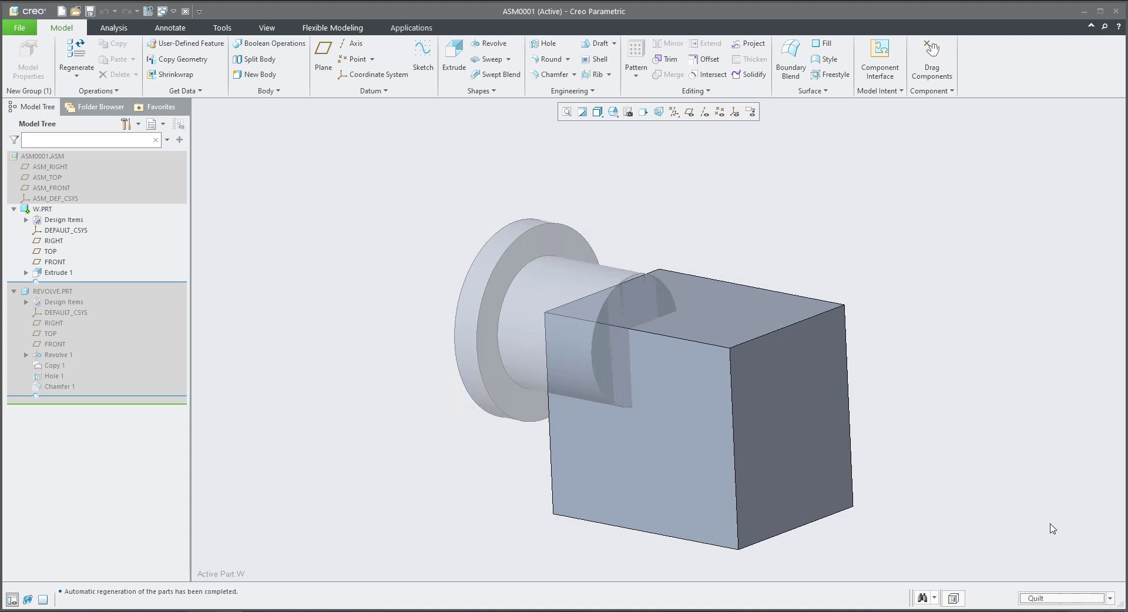
click(526, 319)
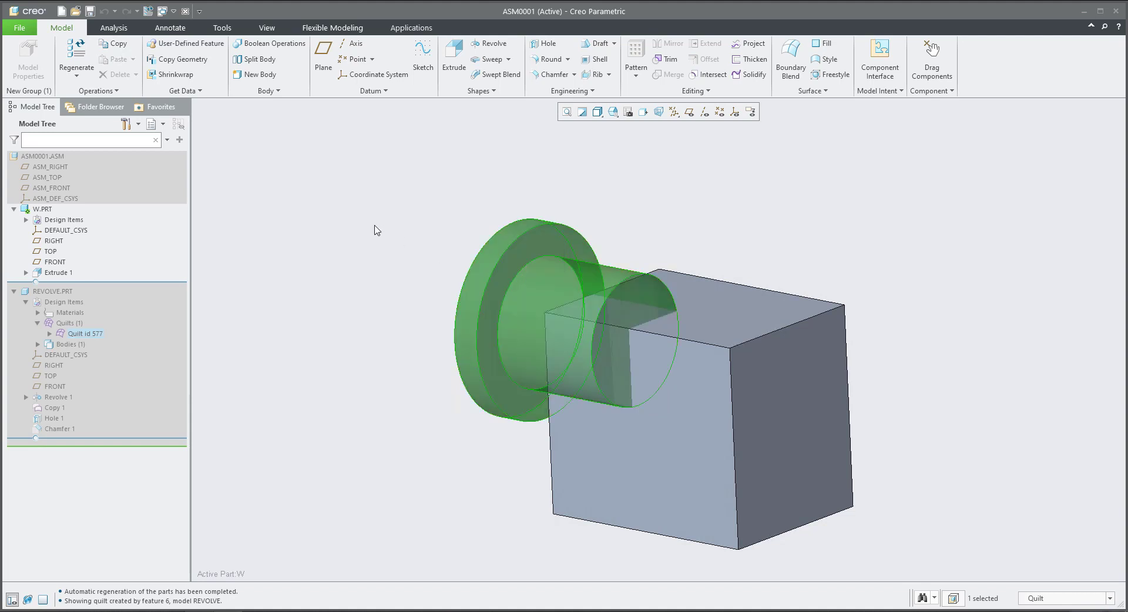
click(118, 59)
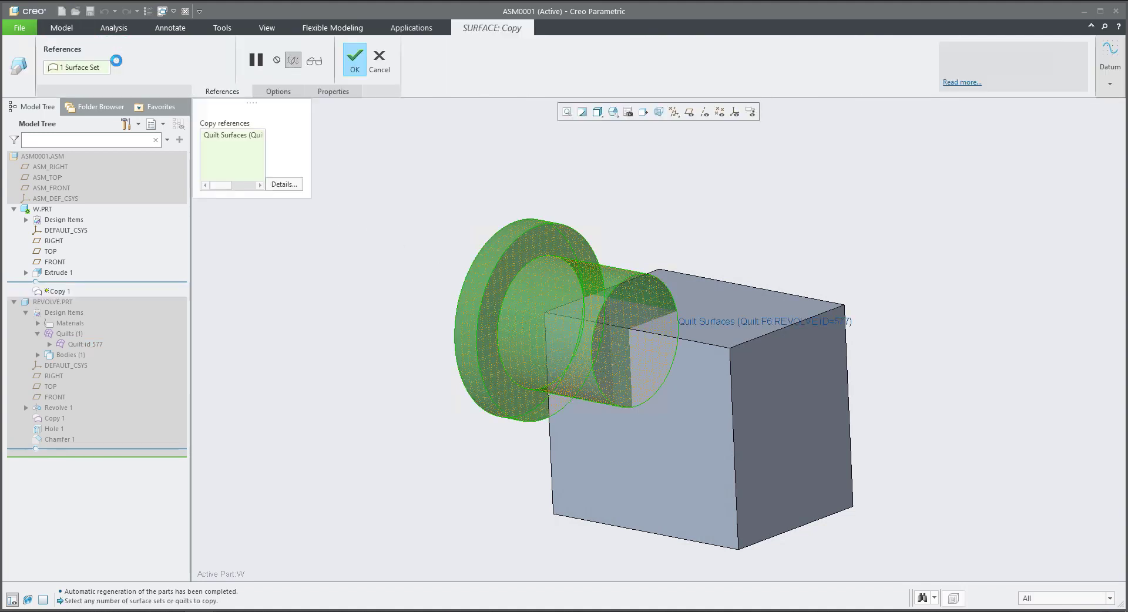
click(354, 61)
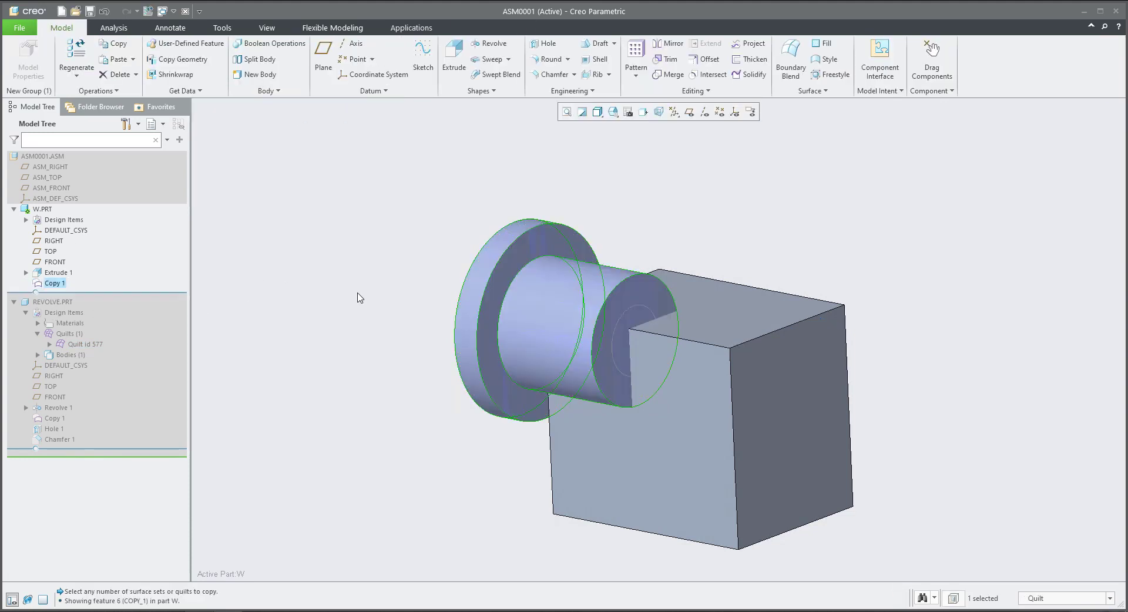
Open W.PRT alone and start a Solidify feature on its Copy 1 quilt
click(42, 209)
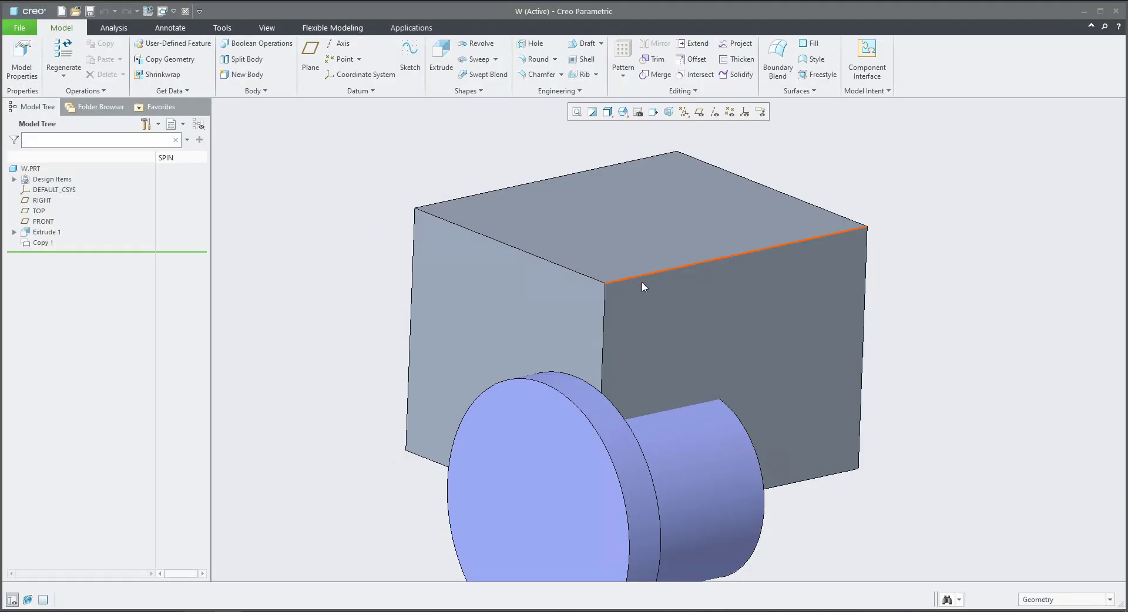
middle_drag(642, 285, 531, 330)
click(44, 243)
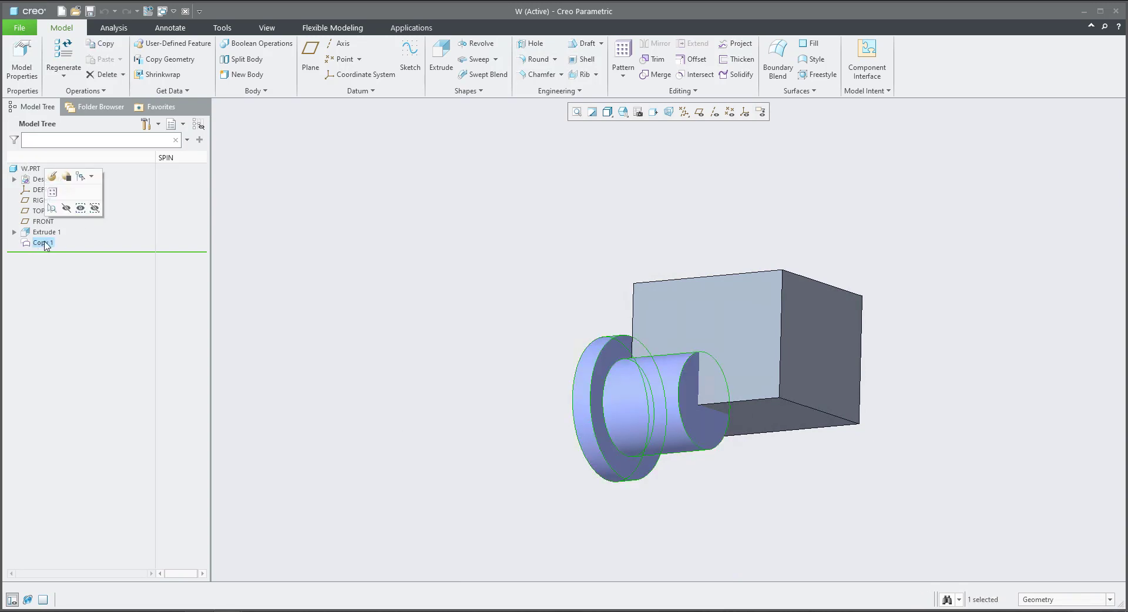
click(738, 75)
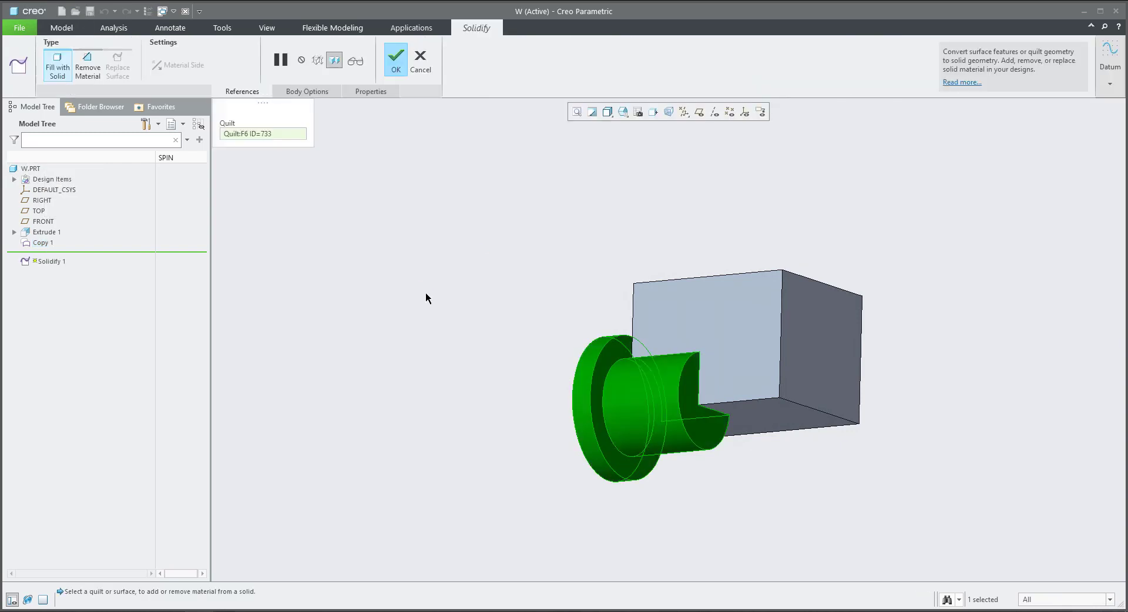
Switch Solidify 1 to Remove Material and apply it, notching block W's bottom edge
click(91, 69)
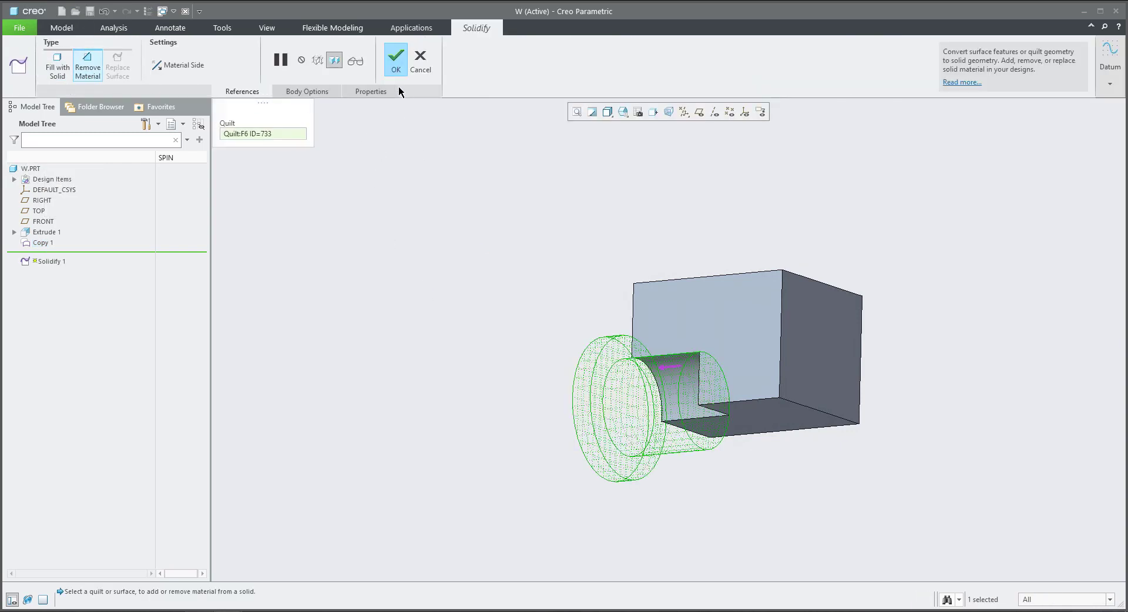
click(395, 59)
middle_drag(659, 355, 722, 368)
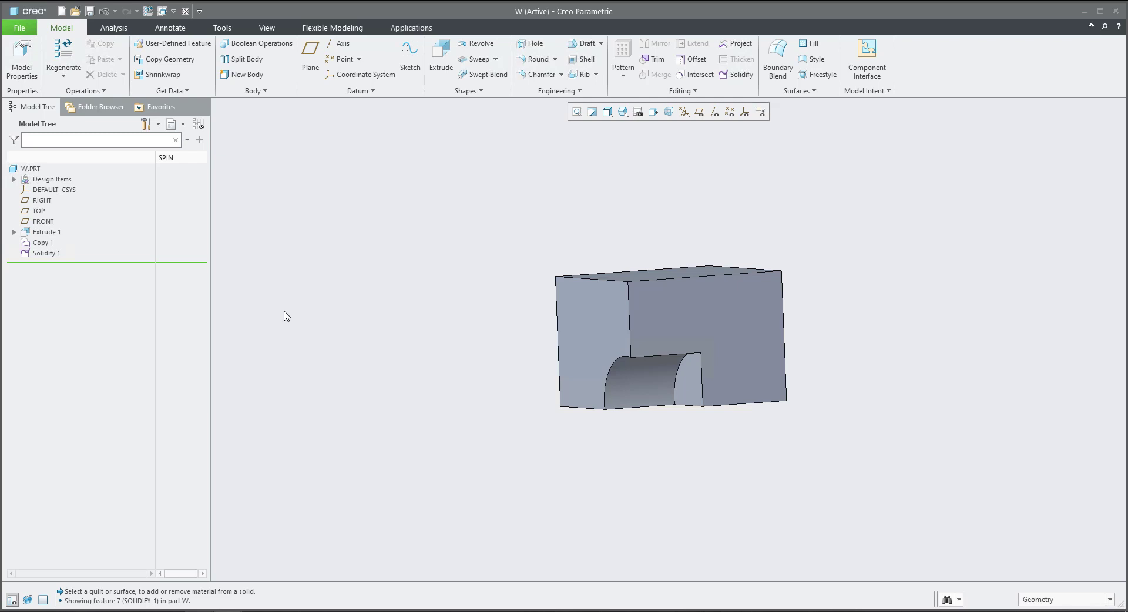
Collapse Solidify 1 and Copy 1 into one Incremental Geometry id 775 feature
click(44, 253)
ctrl+click(42, 243)
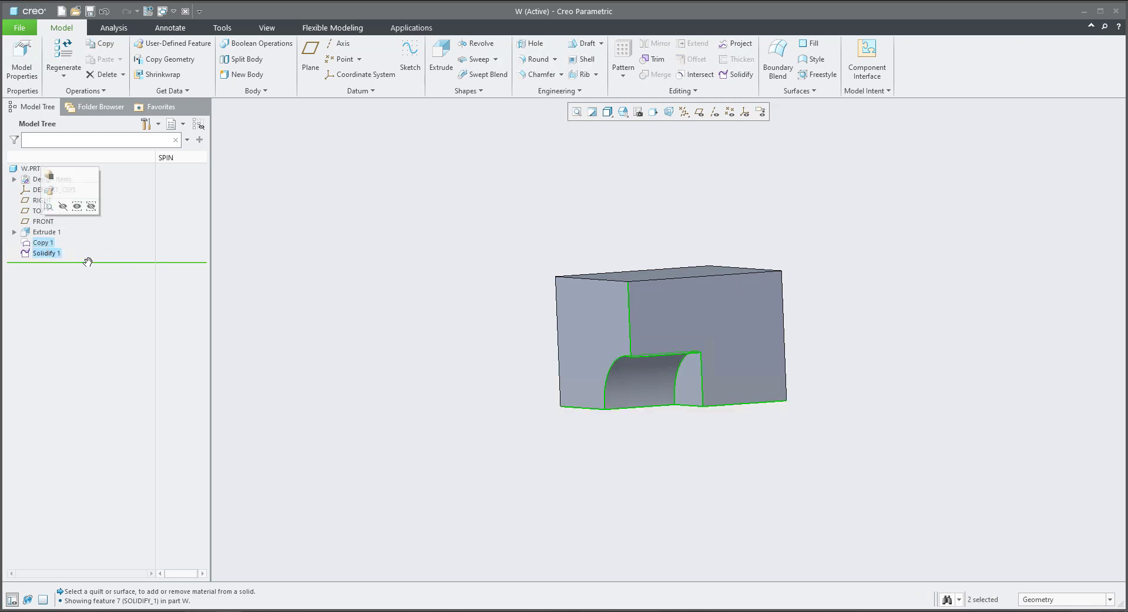
click(672, 90)
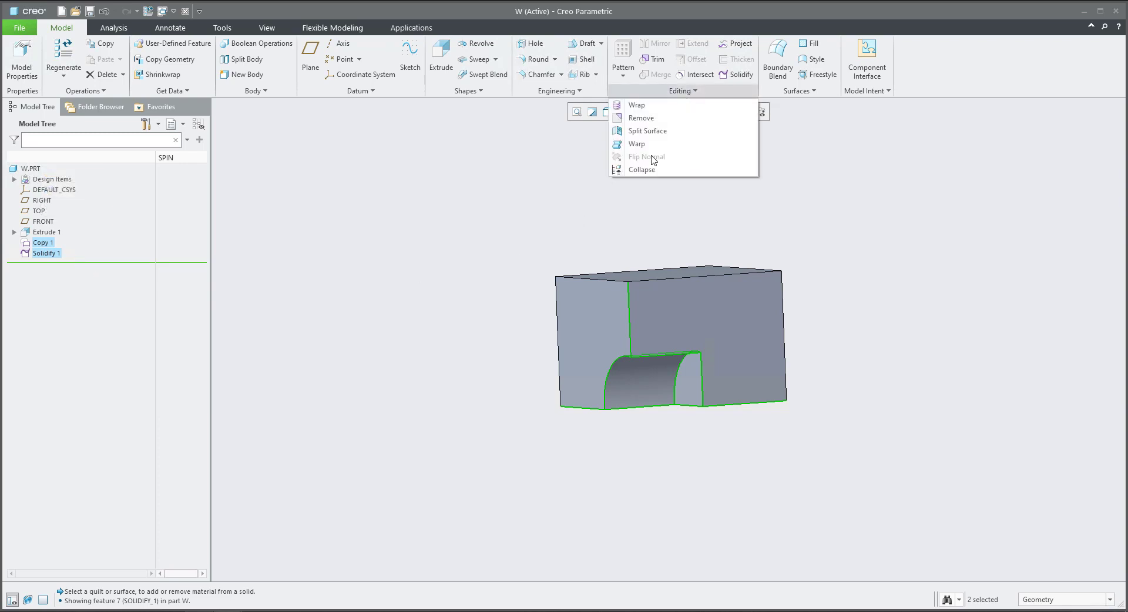
click(640, 172)
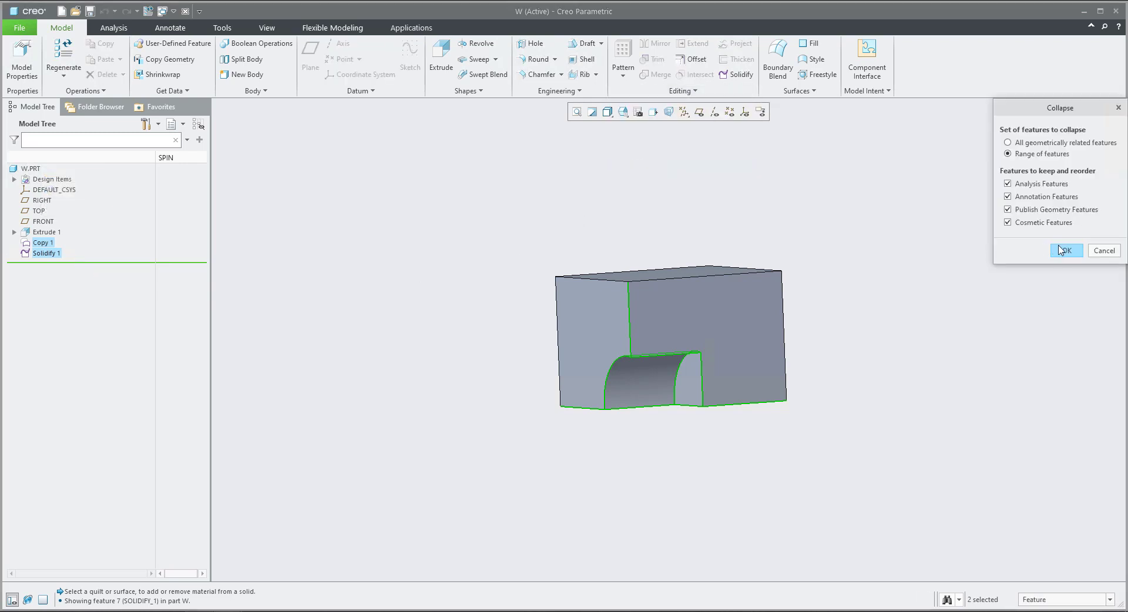
click(1060, 250)
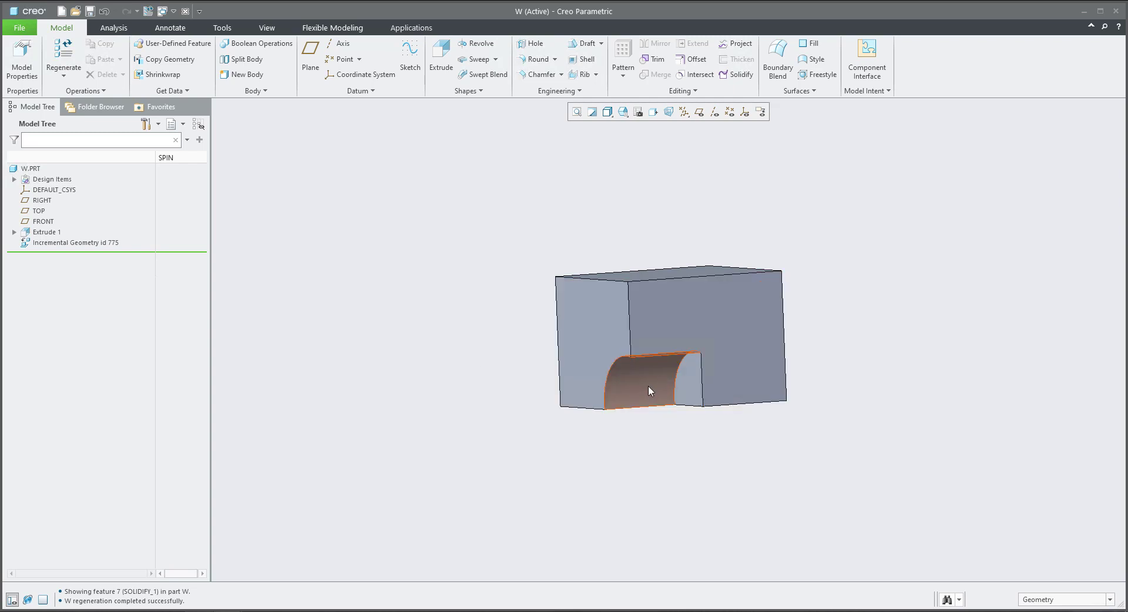
mouse_move(647, 385)
middle_down()
mouse_move(695, 383)
mouse_move(654, 376)
middle_up()
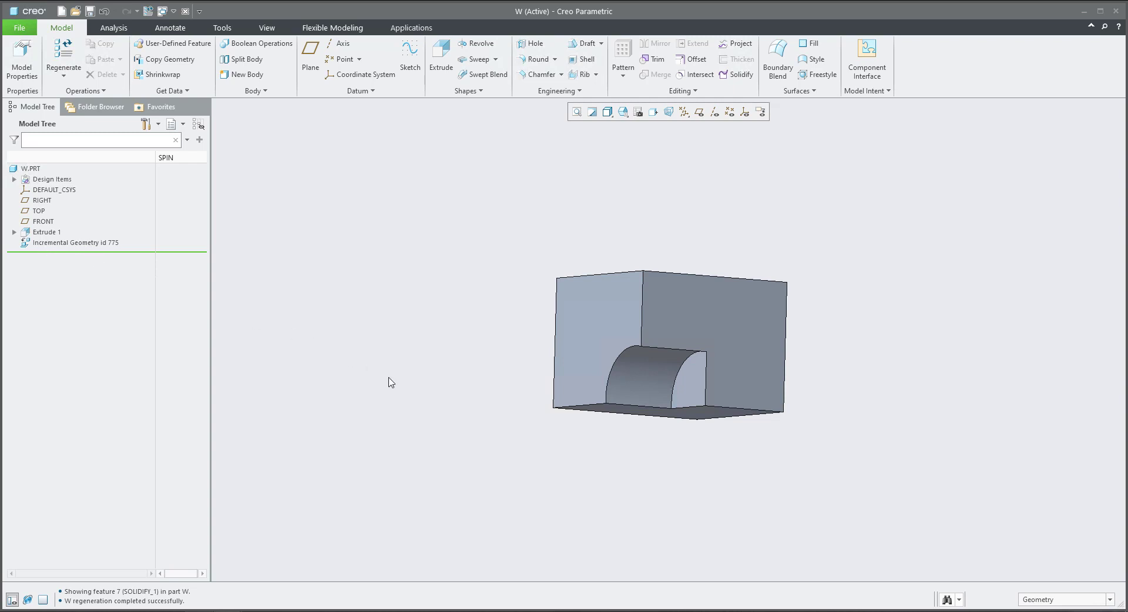
click(88, 243)
Delete Incremental Geometry id 775, then open REVOLVE.PRT rolled back to just after Copy 1
key(Delete)
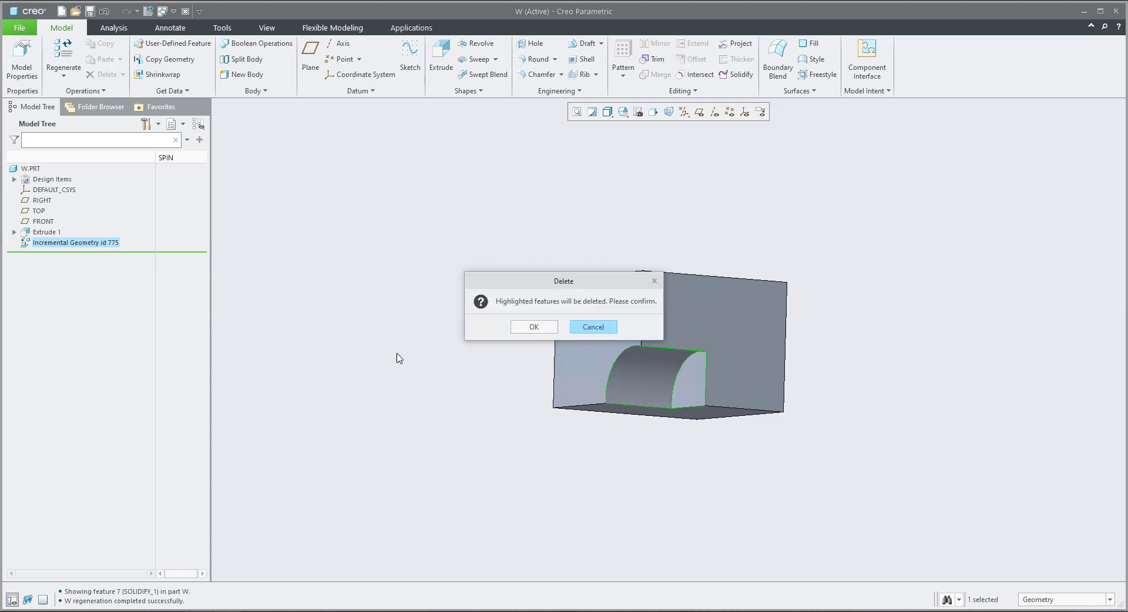
click(534, 328)
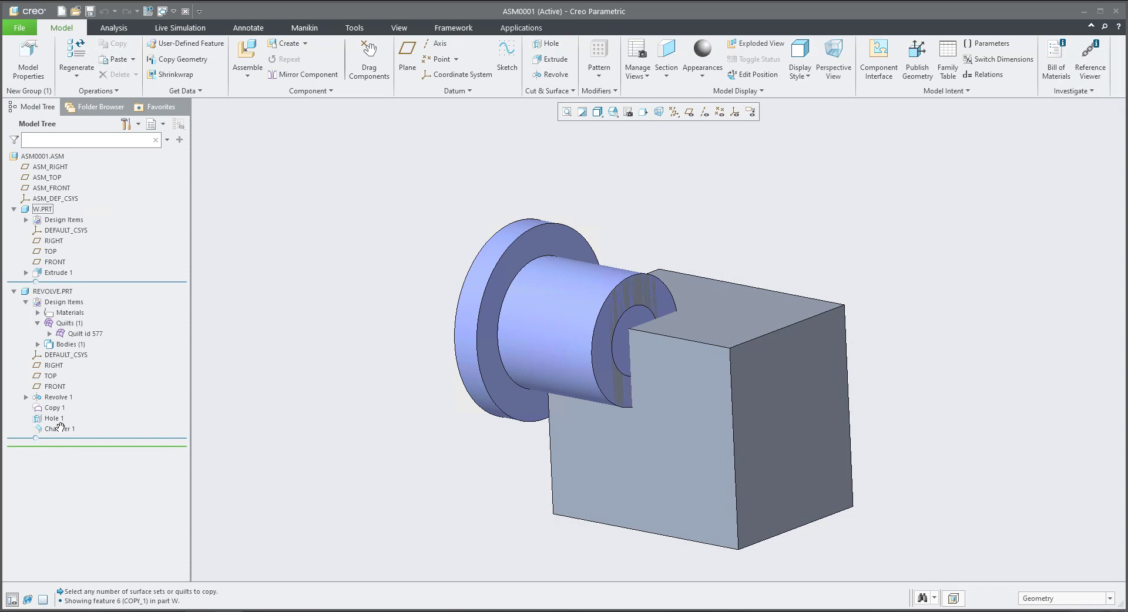
click(52, 292)
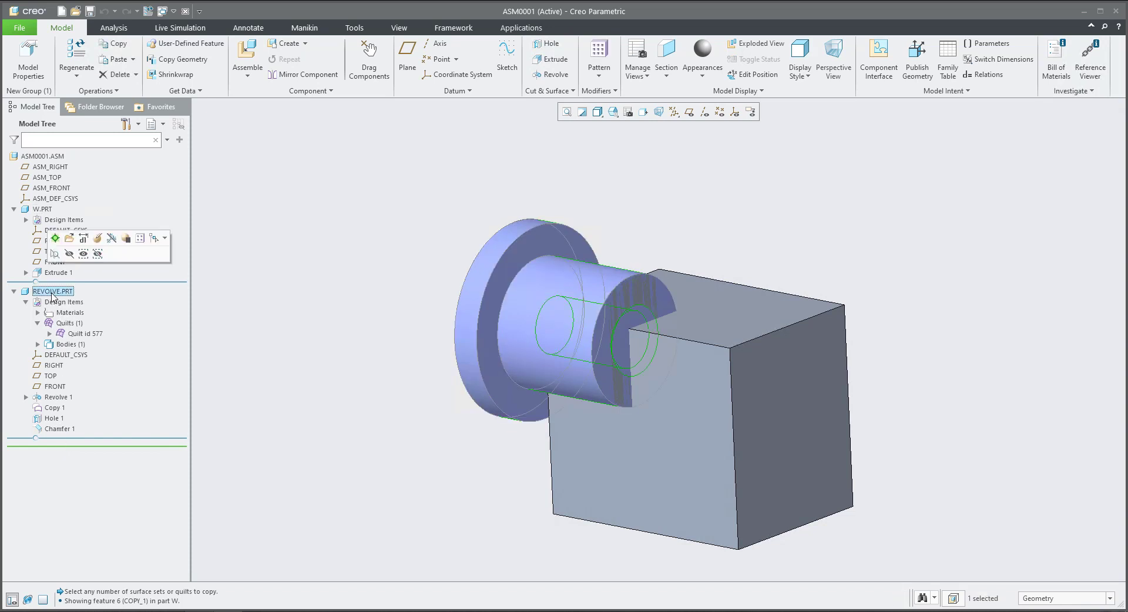
click(68, 244)
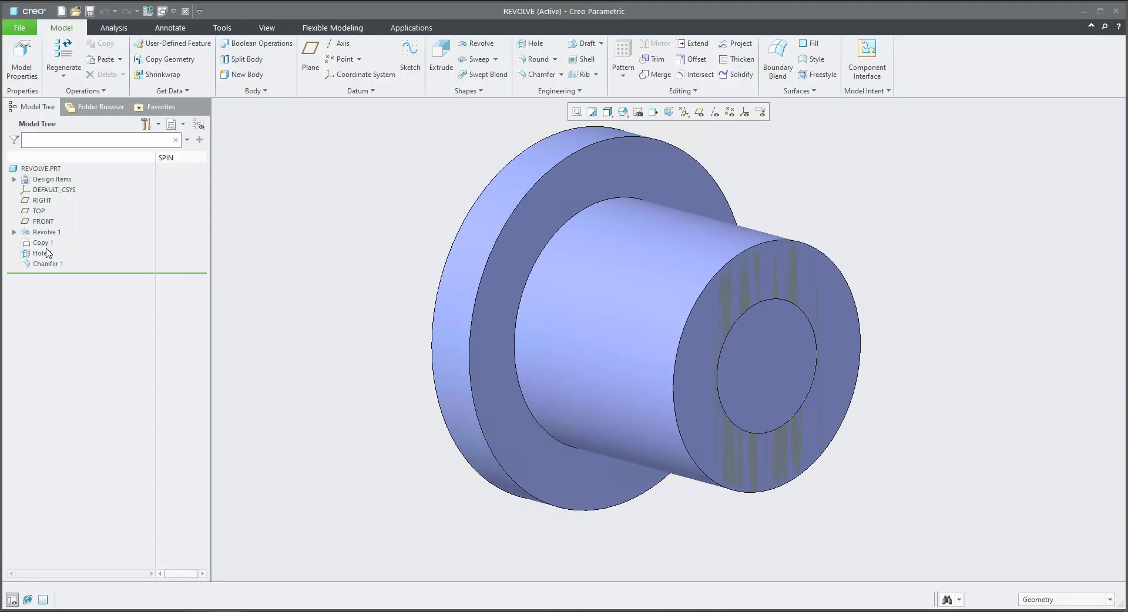
click(45, 253)
drag(69, 272, 43, 250)
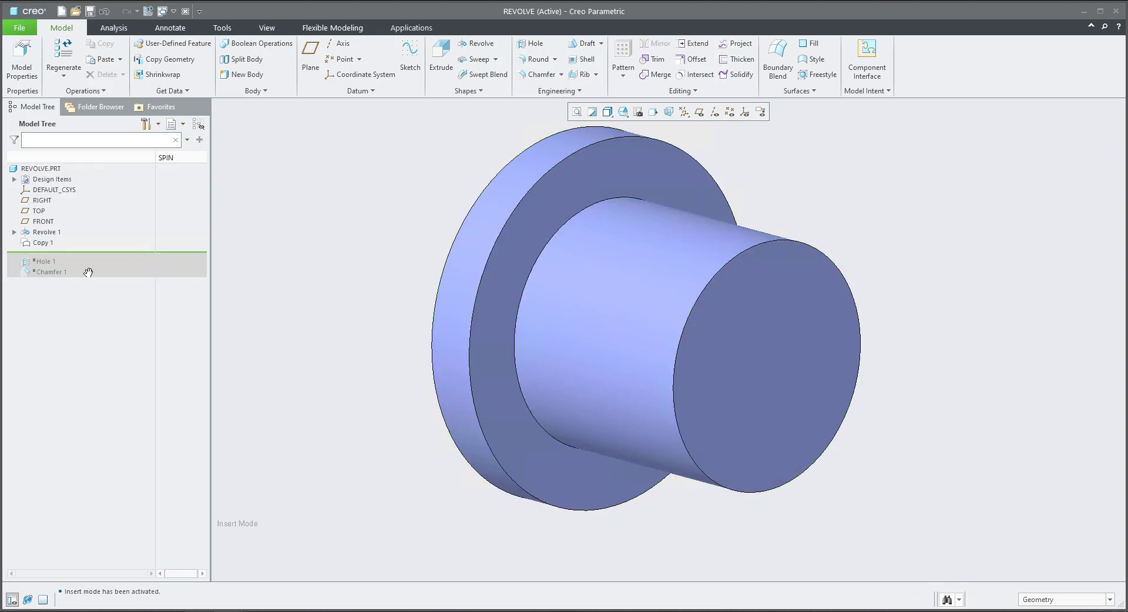
Delete the Copy 1 feature from REVOLVE.PRT
click(39, 243)
key(Delete)
click(530, 328)
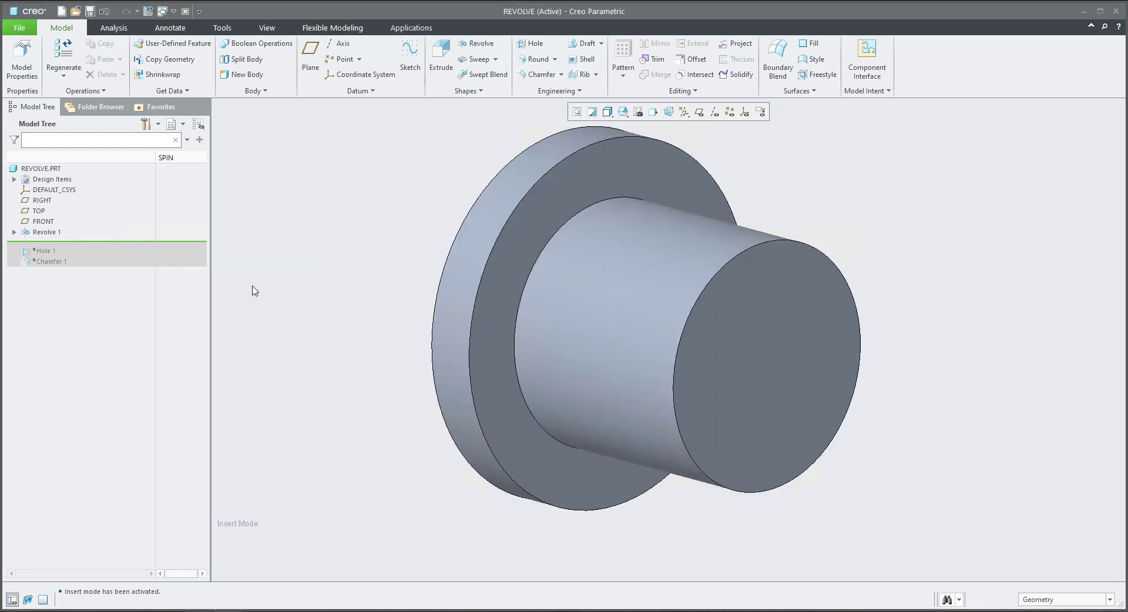
Restore Hole 1 and Chamfer 1 and return the part to the default view
drag(89, 243, 83, 265)
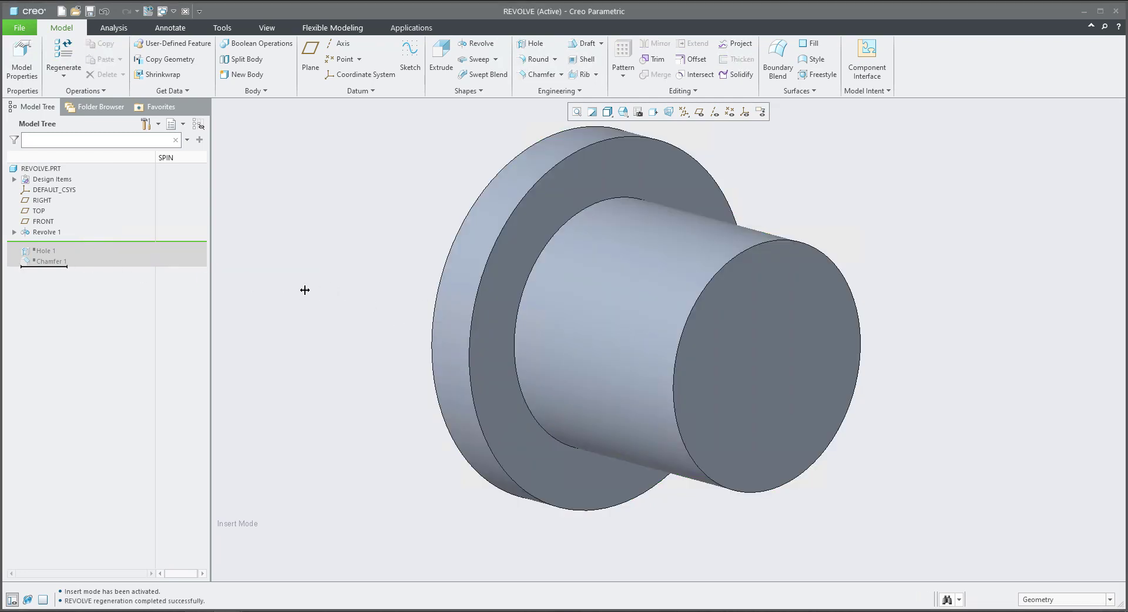
scroll(591, 329, down, 3)
middle_drag(590, 329, 634, 352)
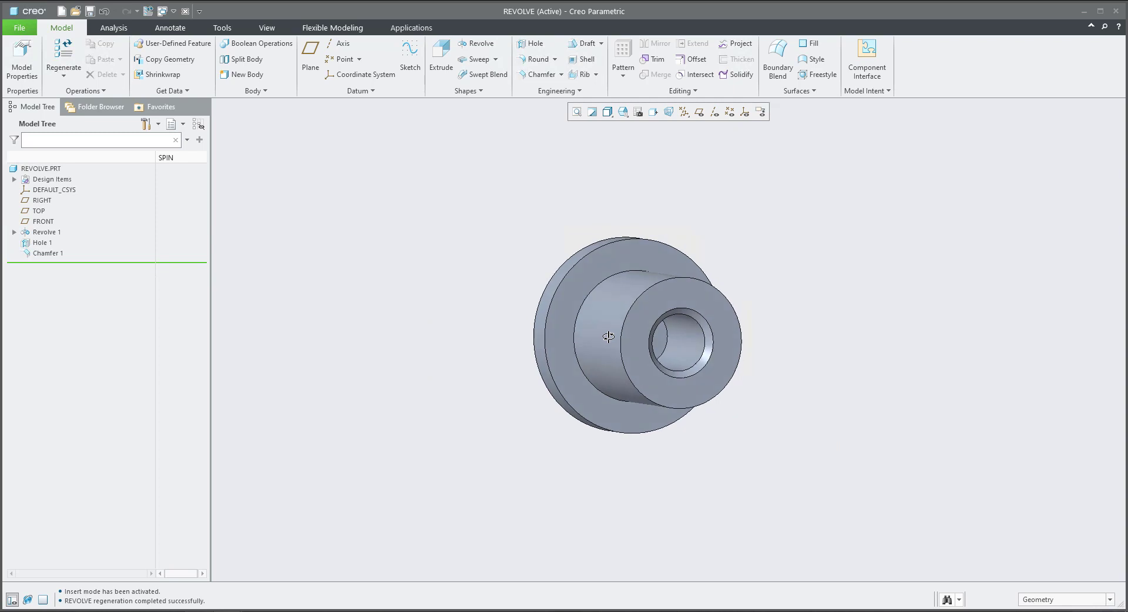
key(ctrl+d)
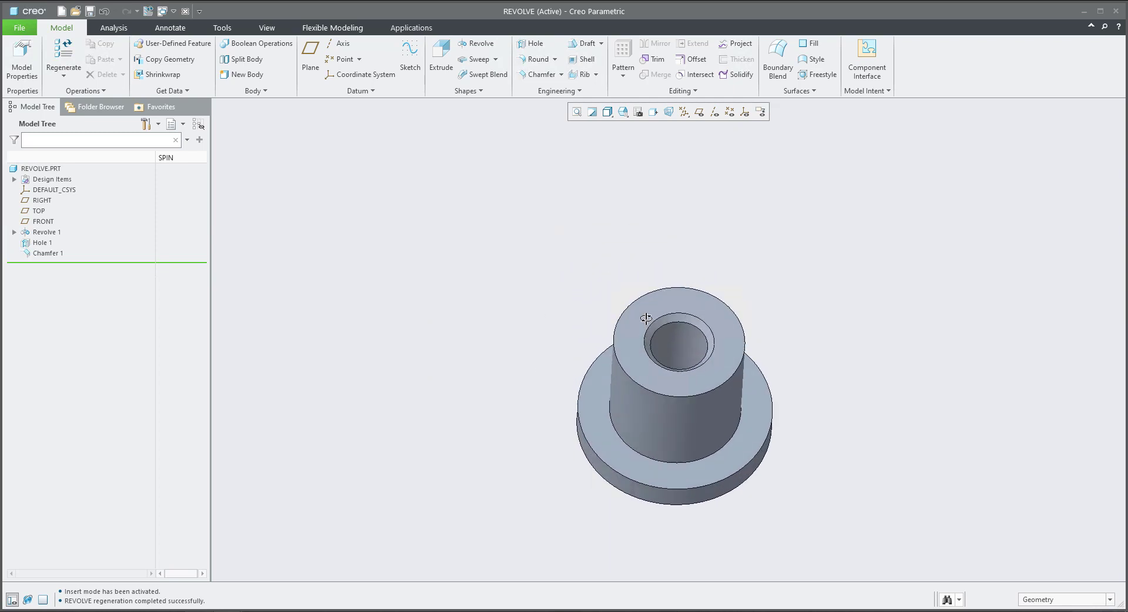
shift+middle_drag(690, 382, 643, 369)
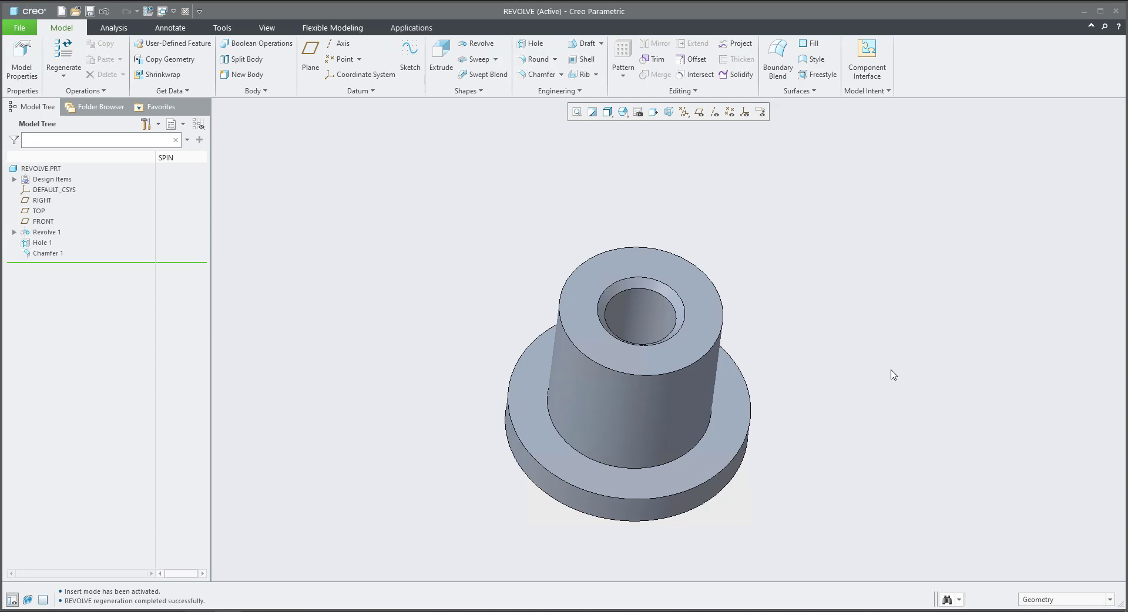
Zoom in on the hole and try picking the chamfer and top ring faces
scroll(861, 378, down, 1)
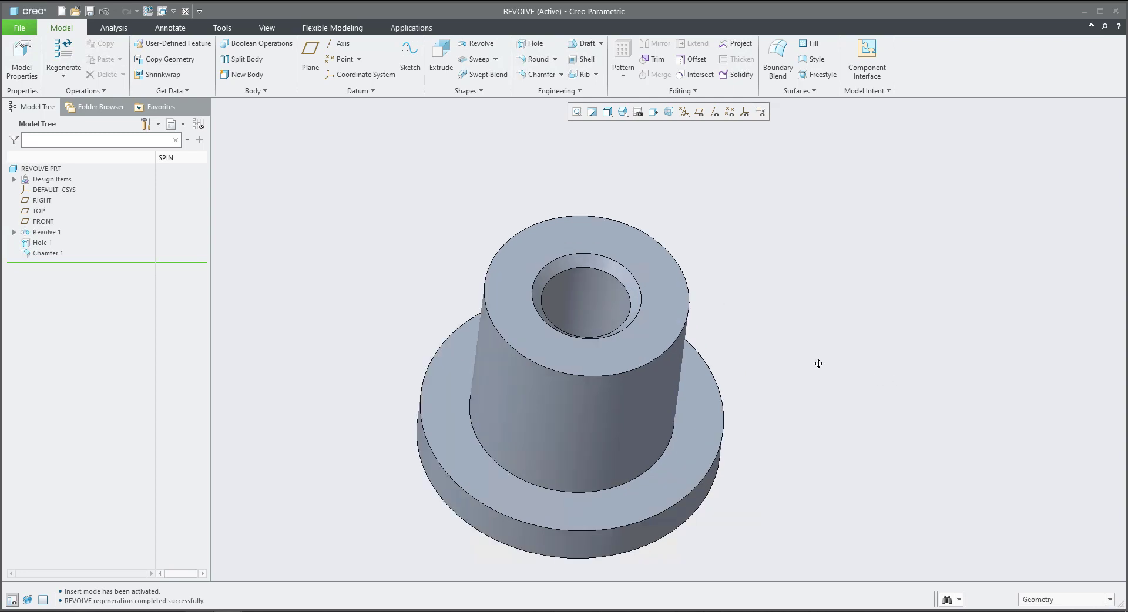
scroll(763, 380, down, 2)
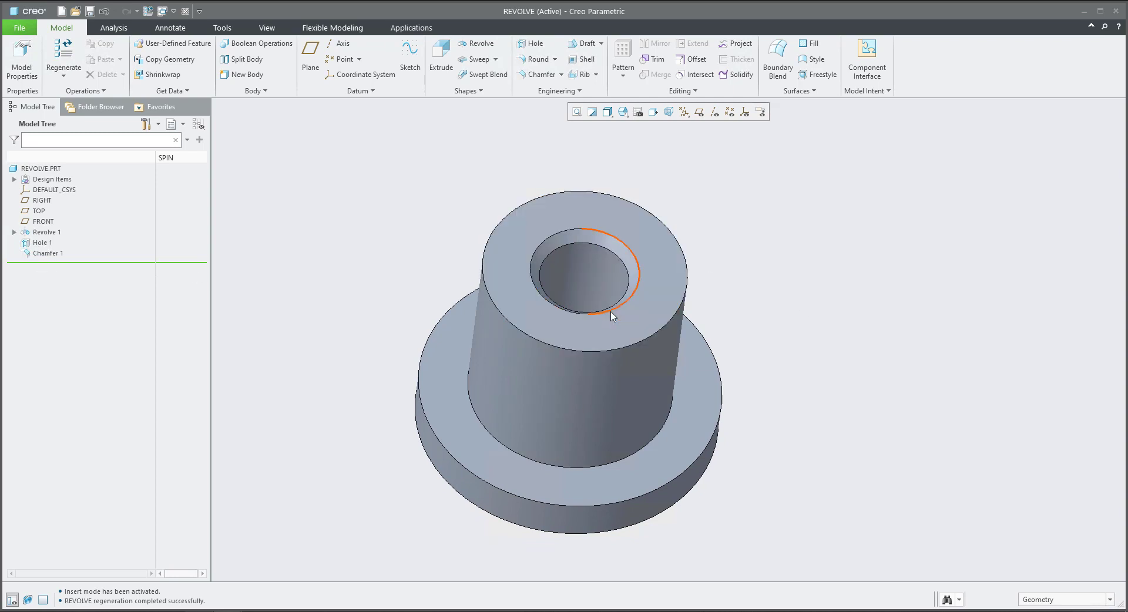
scroll(597, 257, down, 3)
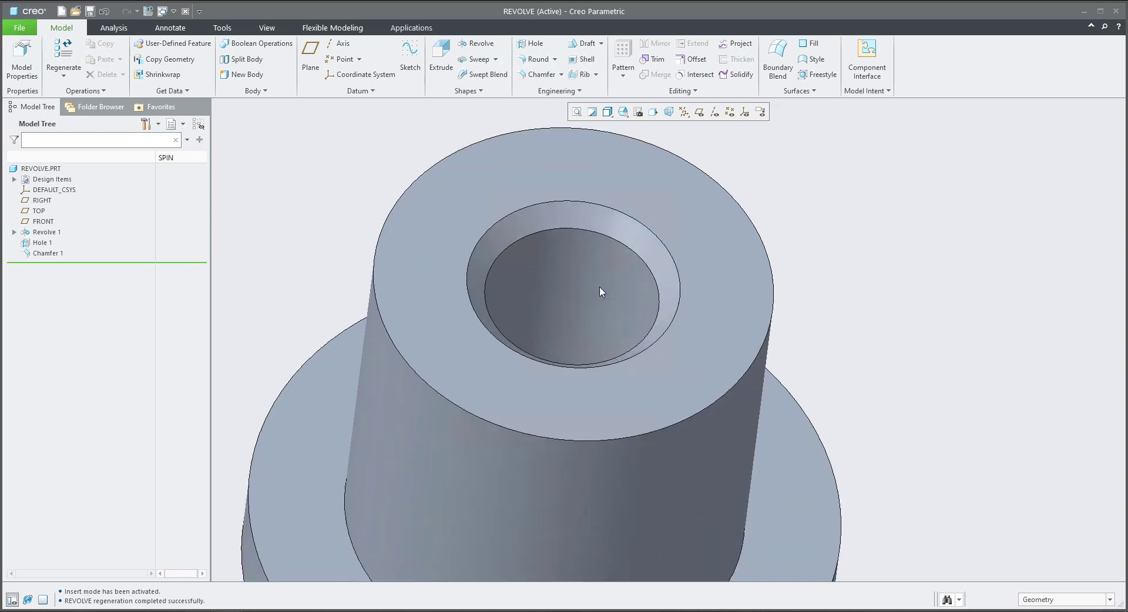
click(617, 234)
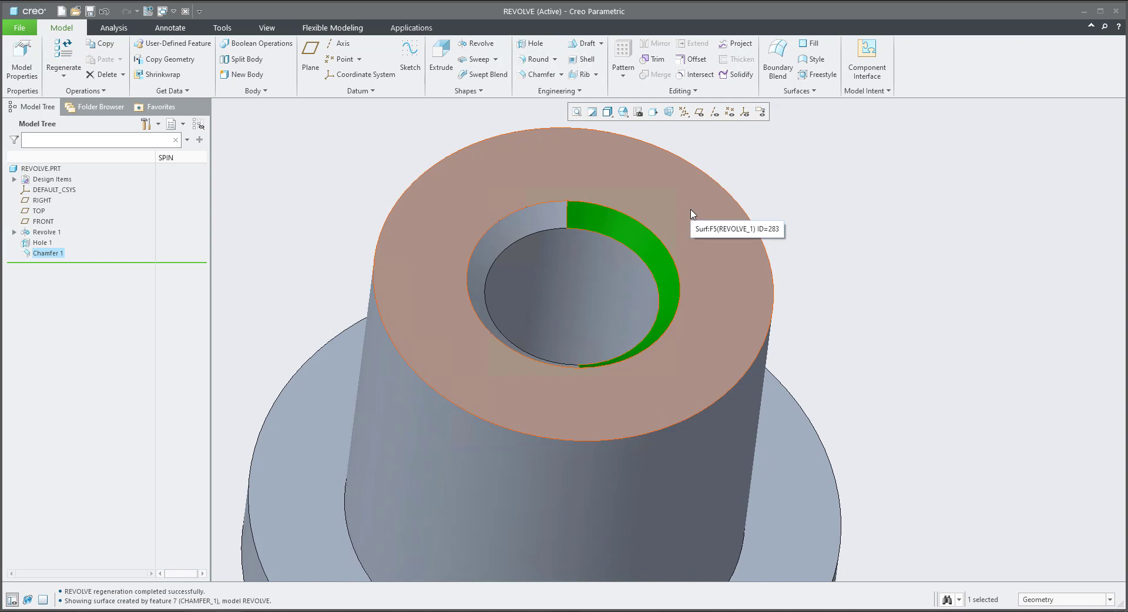
click(692, 213)
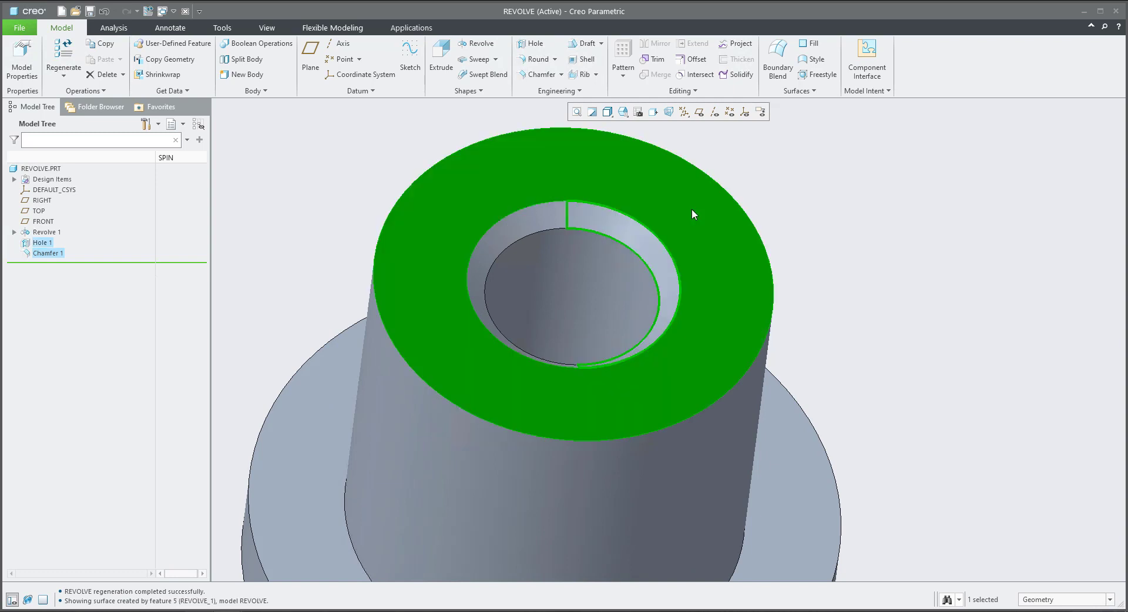
scroll(687, 247, down, 4)
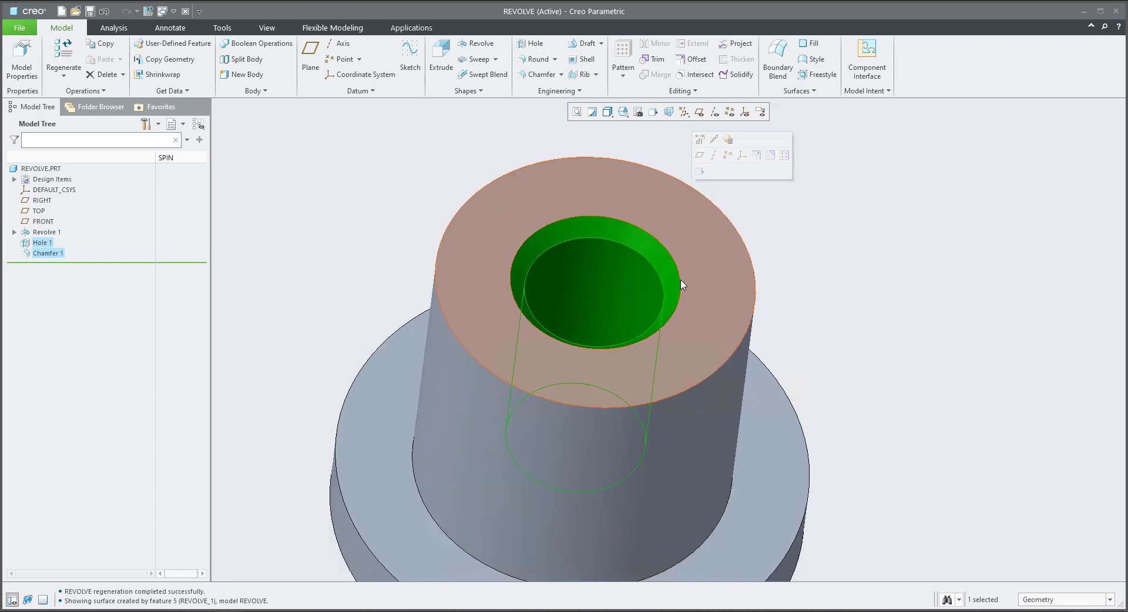
middle_drag(630, 314, 599, 259)
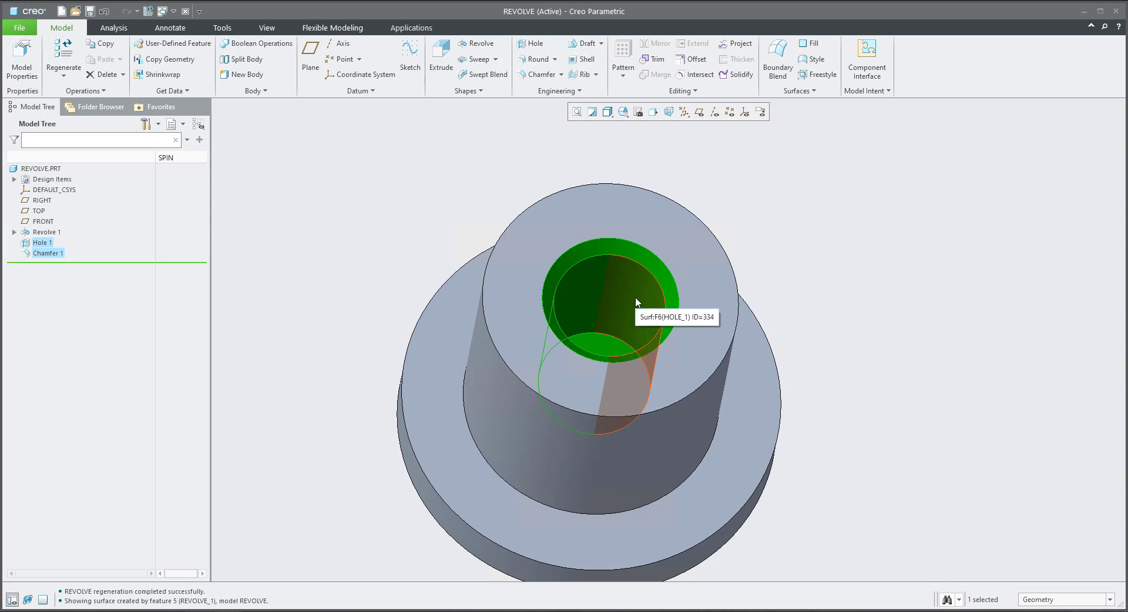
Select the hole's inner and chamfer surfaces together and copy them
click(786, 345)
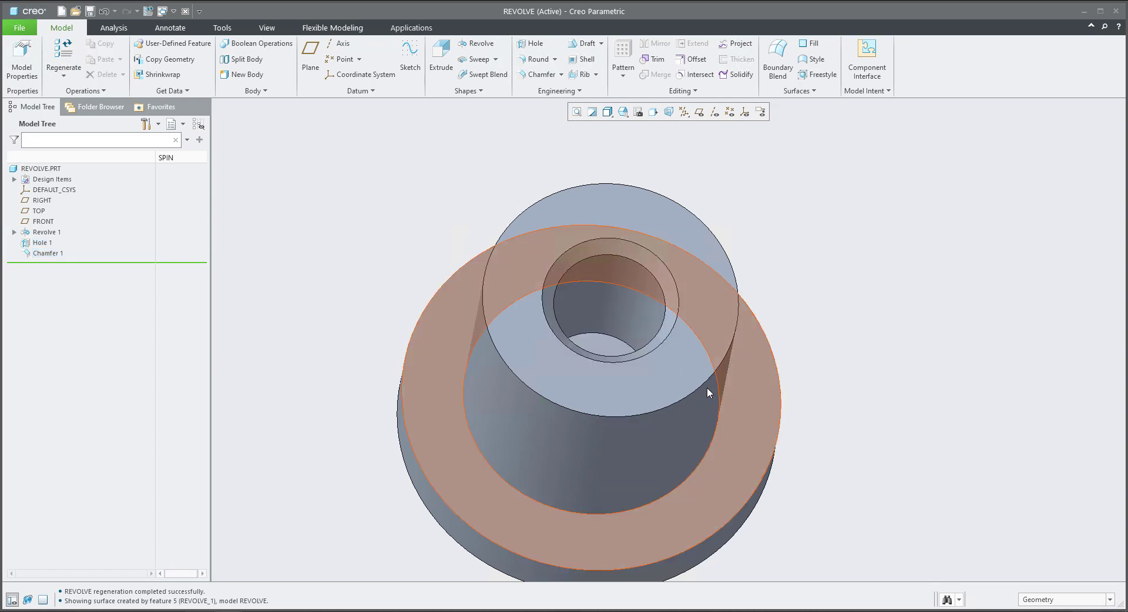
click(655, 291)
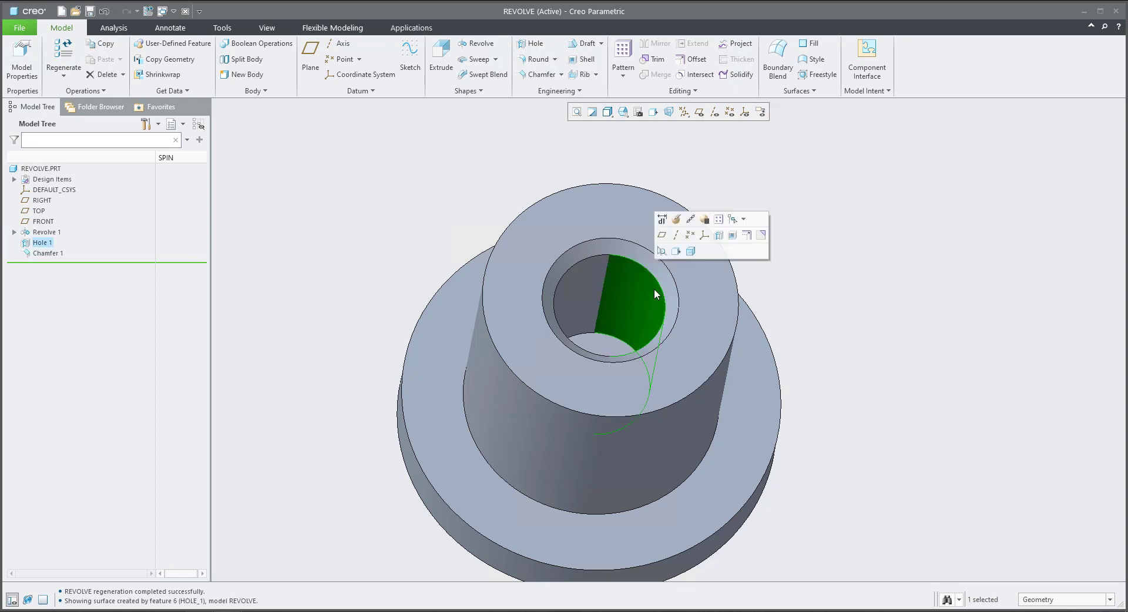
click(707, 277)
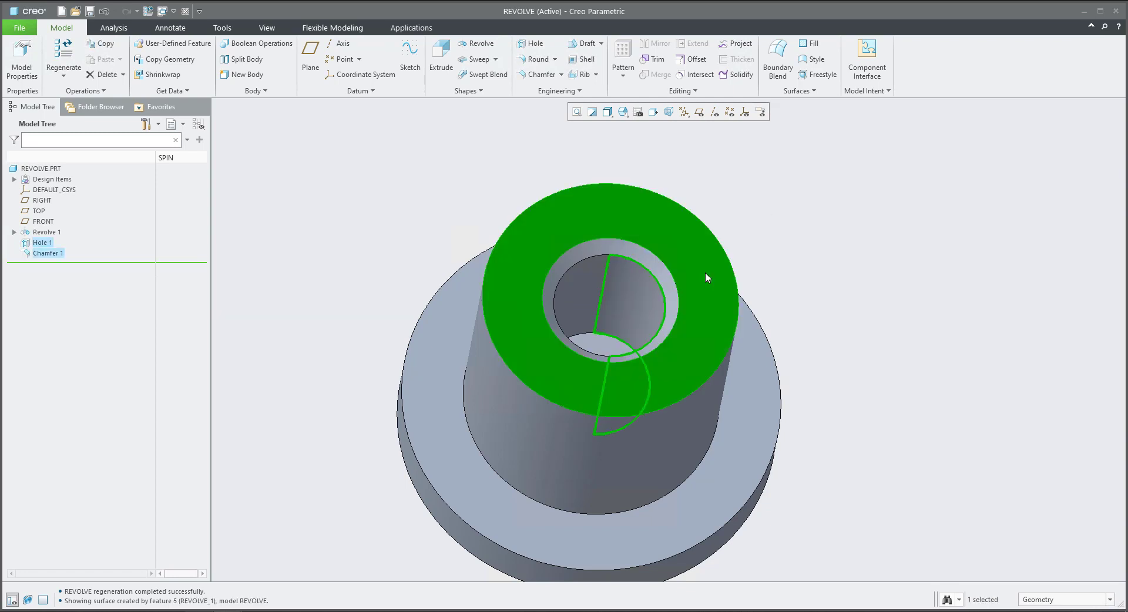
click(705, 277)
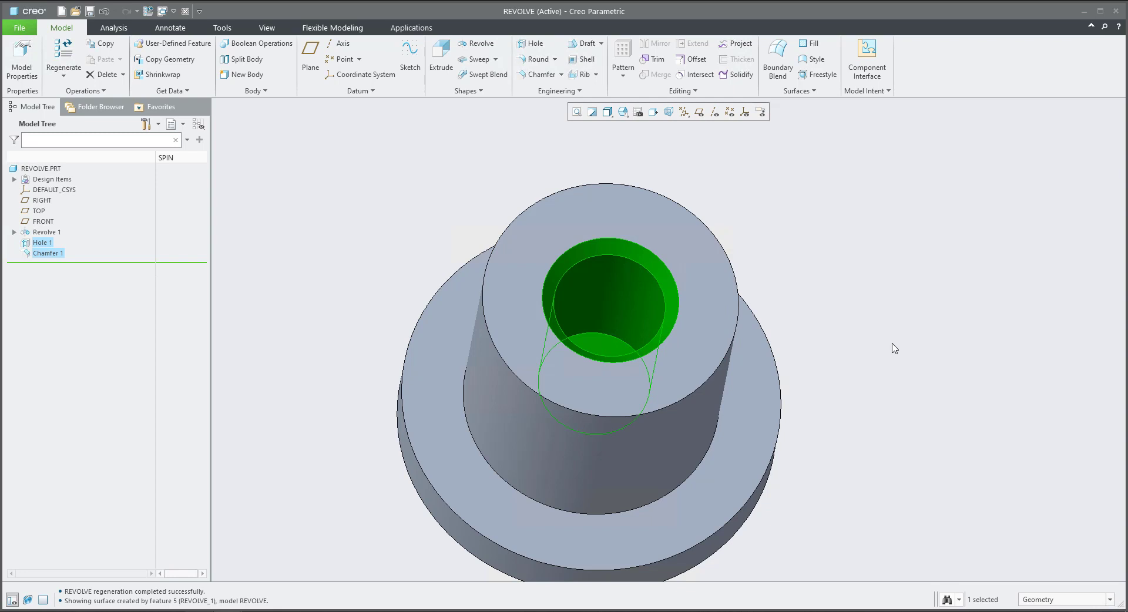
scroll(816, 292, up, 3)
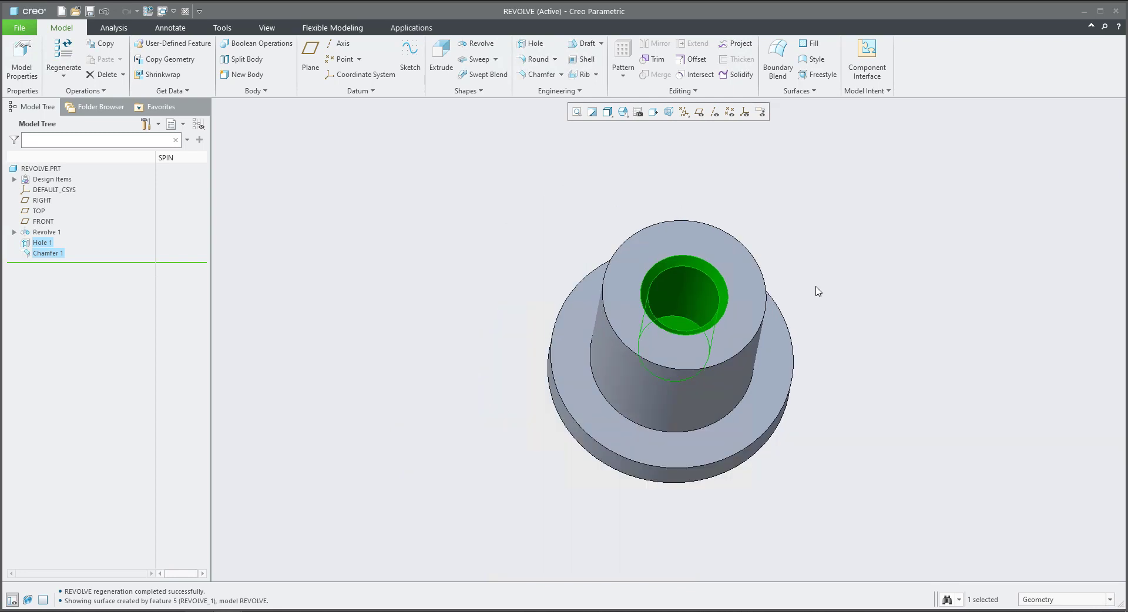
key(ctrl+c)
Paste the copied hole surfaces as a new Copy 1 quilt
key(ctrl+v)
middle_click(850, 296)
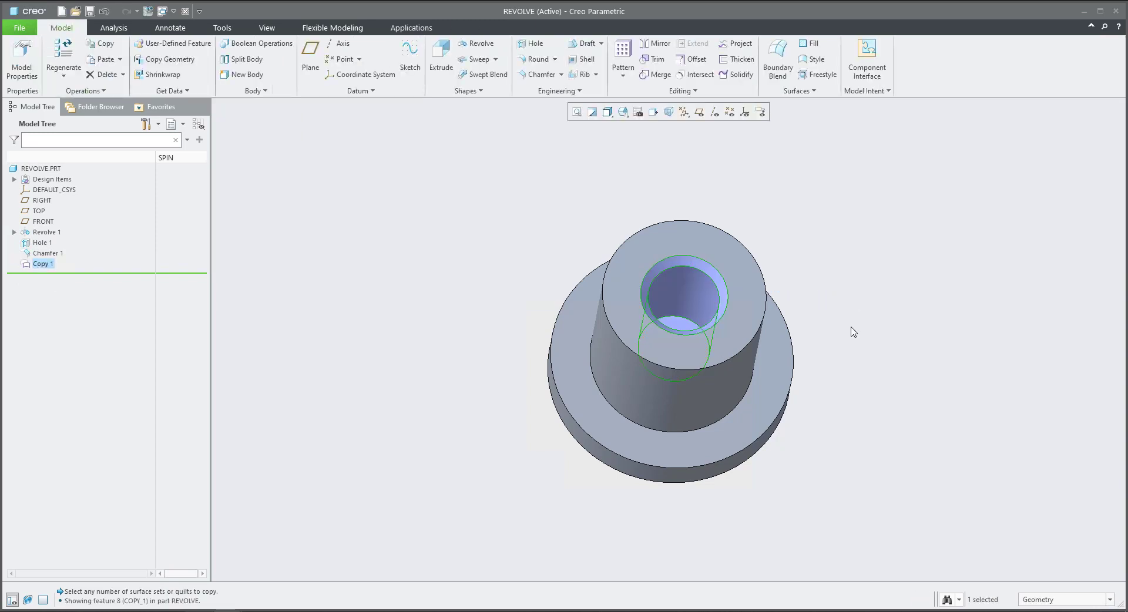
scroll(691, 284, down, 3)
middle_drag(691, 283, 625, 237)
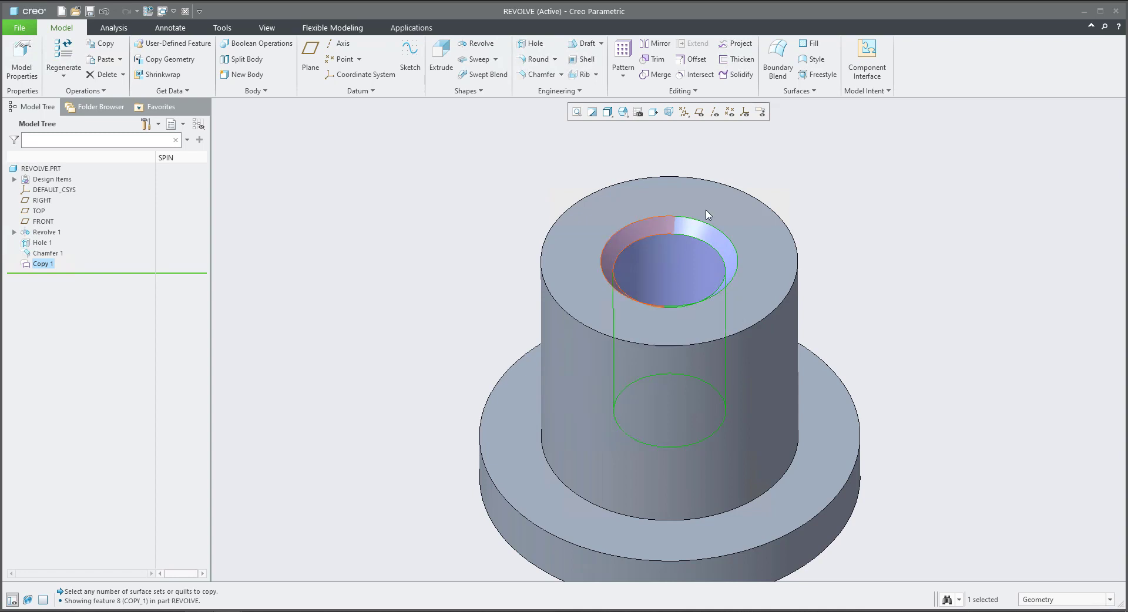
click(451, 188)
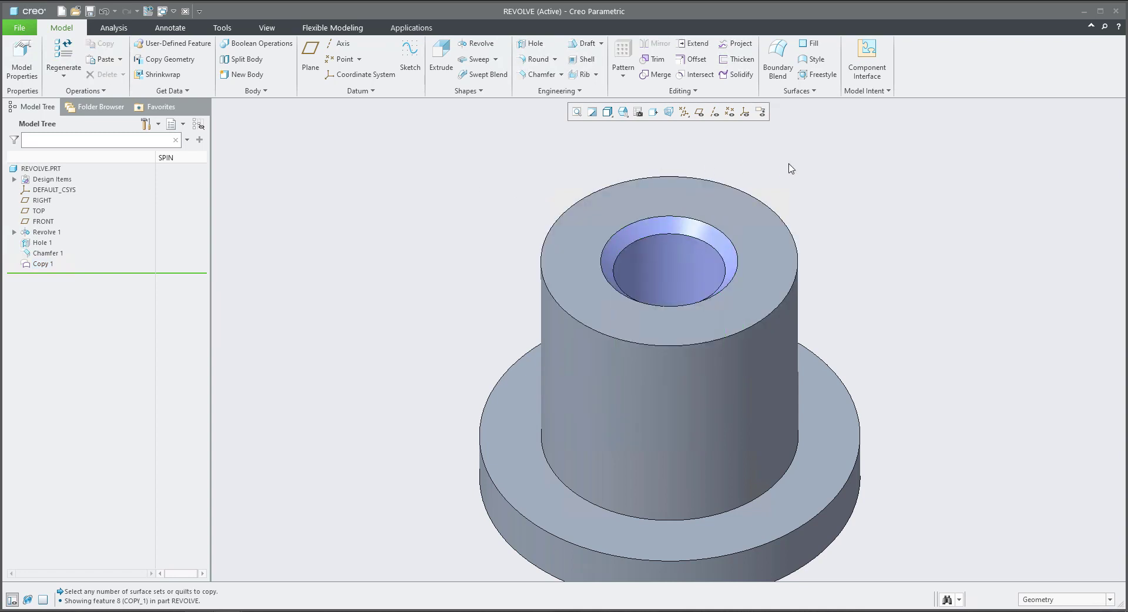
Cap the hole's top with a Fill 1 surface sketched as a circle on the chamfer edge
click(813, 44)
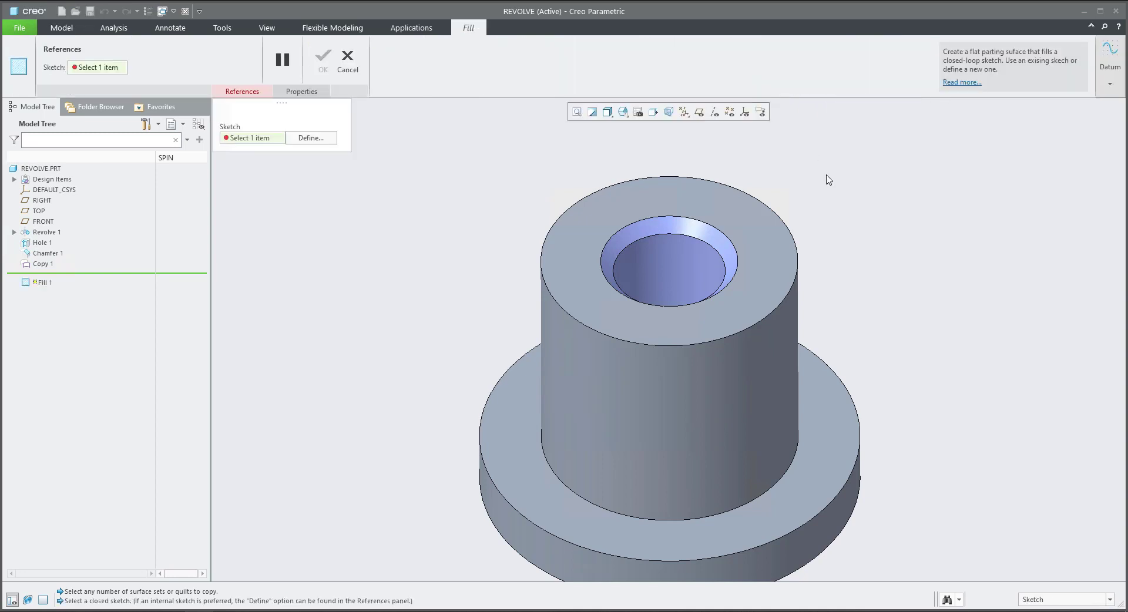
click(671, 196)
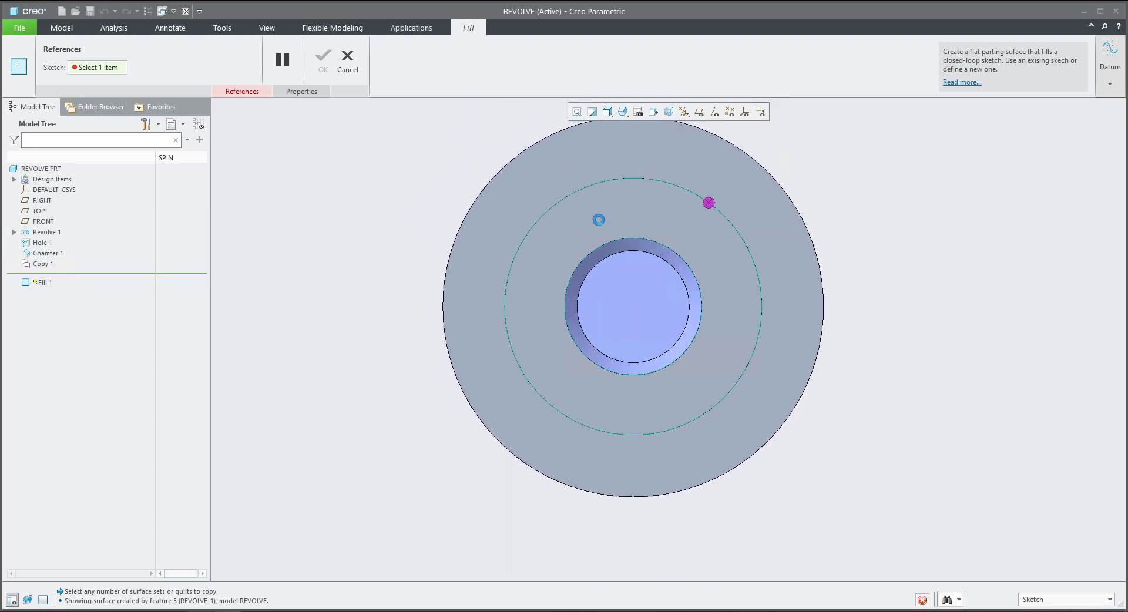
click(298, 74)
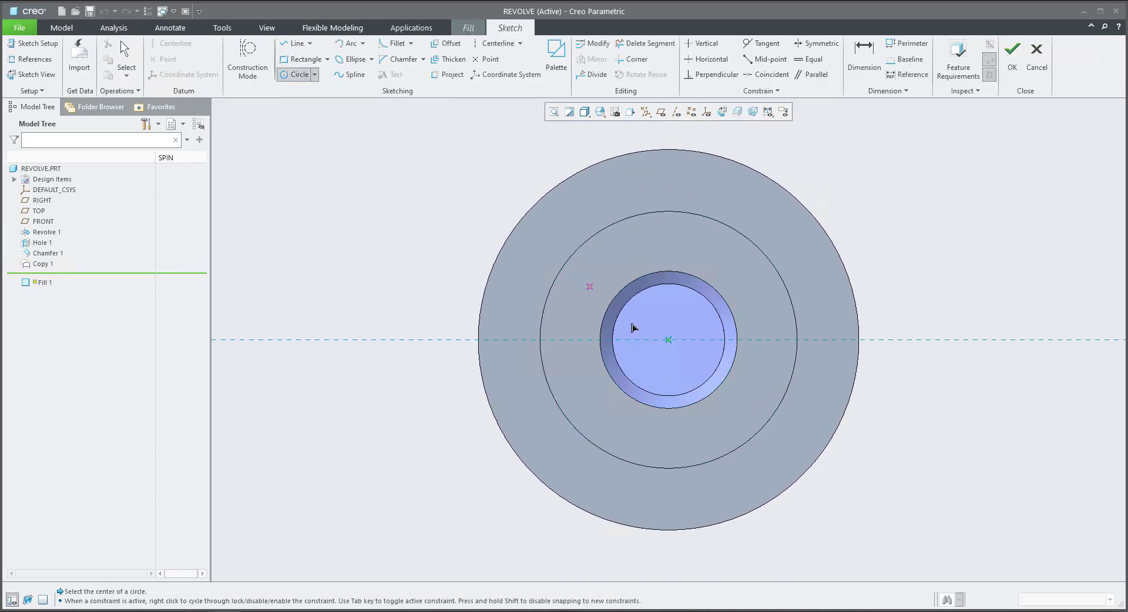
click(668, 340)
click(642, 277)
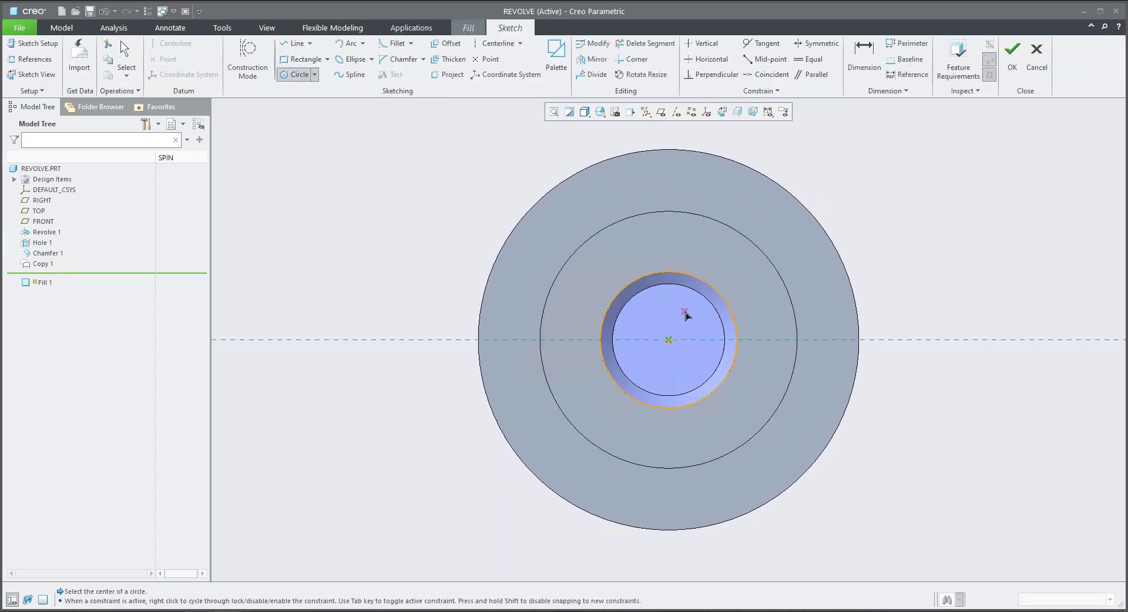
middle_click(642, 277)
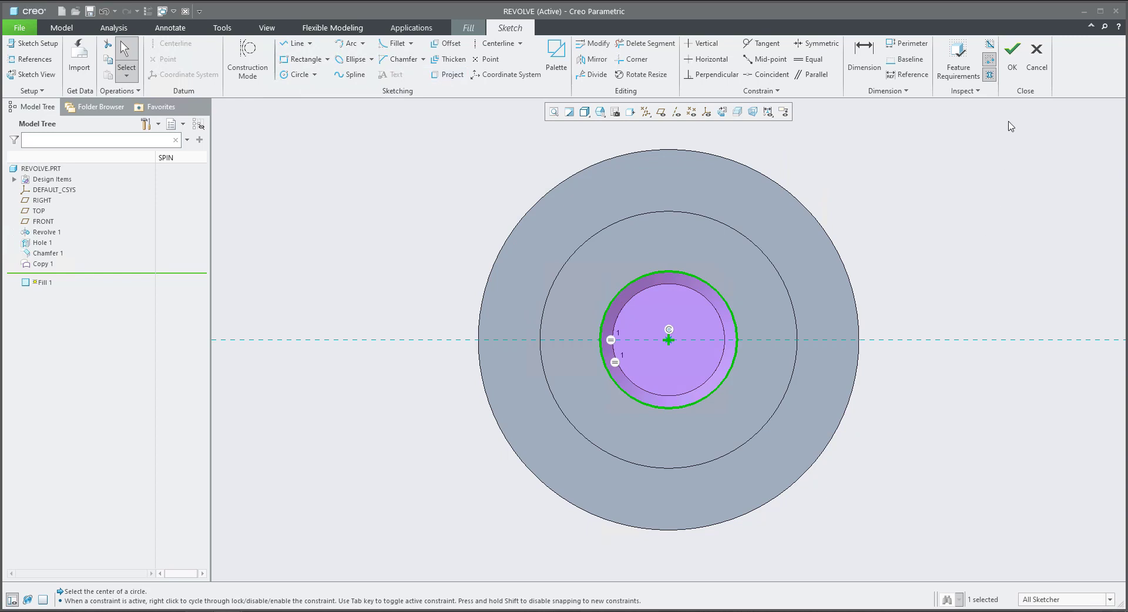
click(1015, 69)
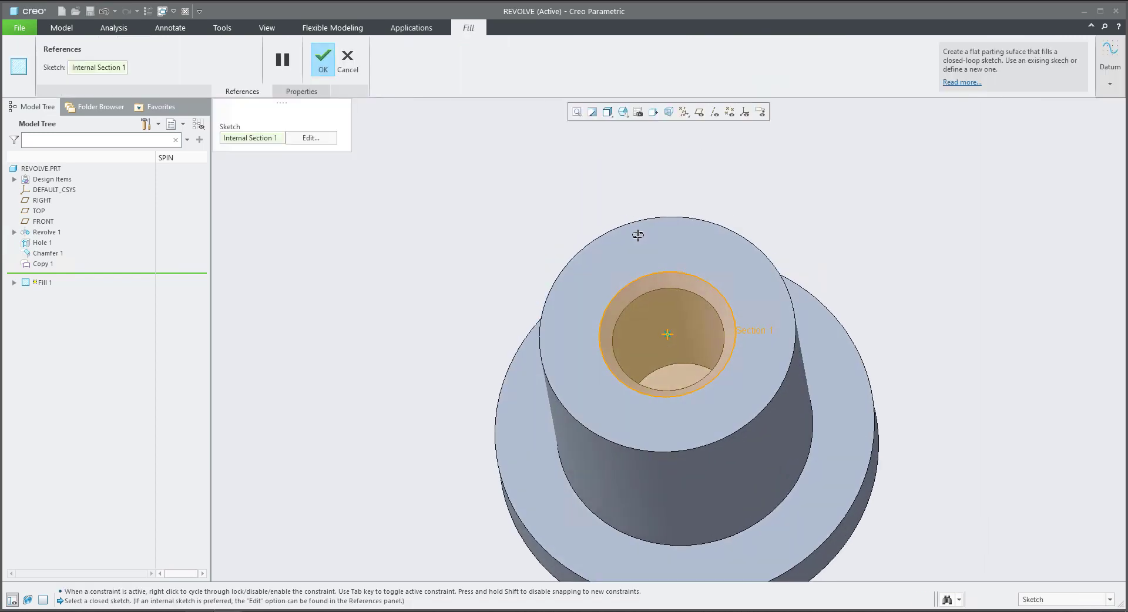
middle_click(944, 391)
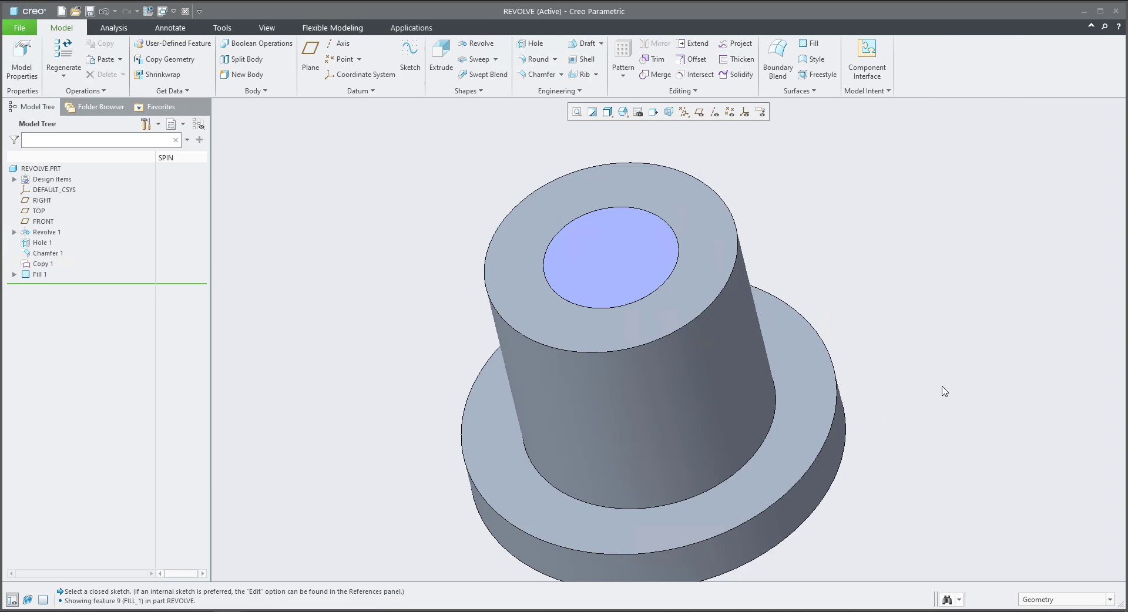
Filter selection to quilts and join the Fill 1 and copied hole quilts into Merge 1
click(1048, 600)
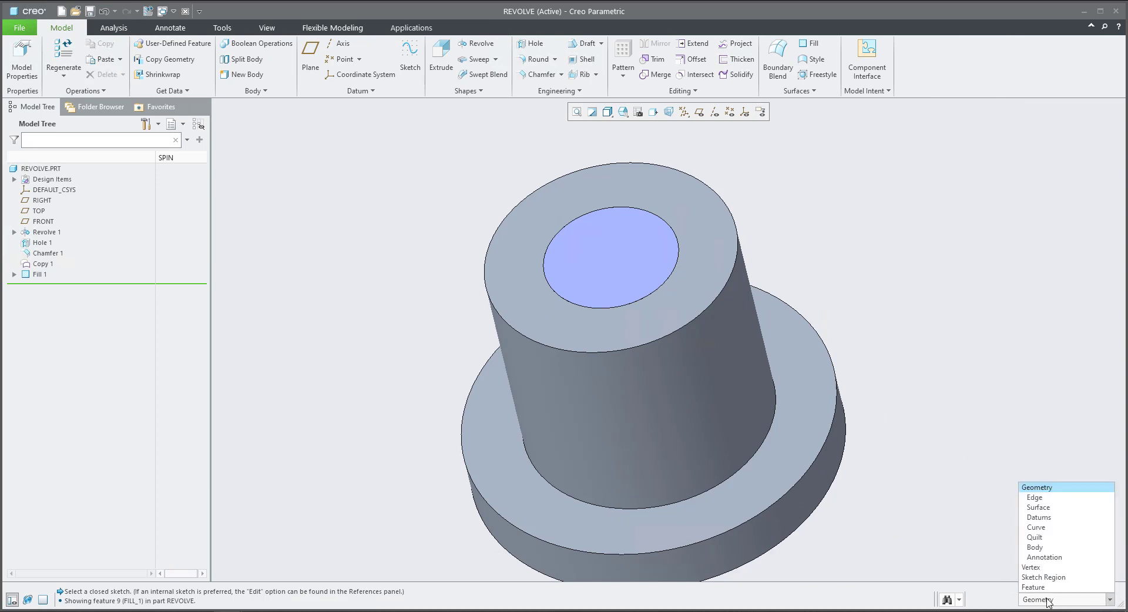
click(1034, 537)
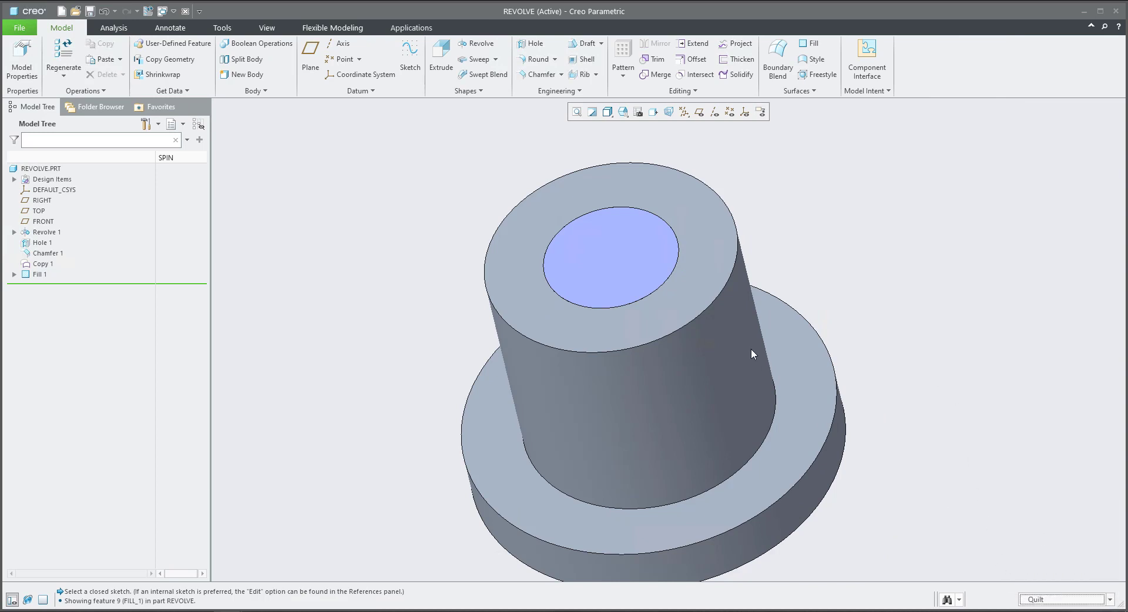
click(653, 315)
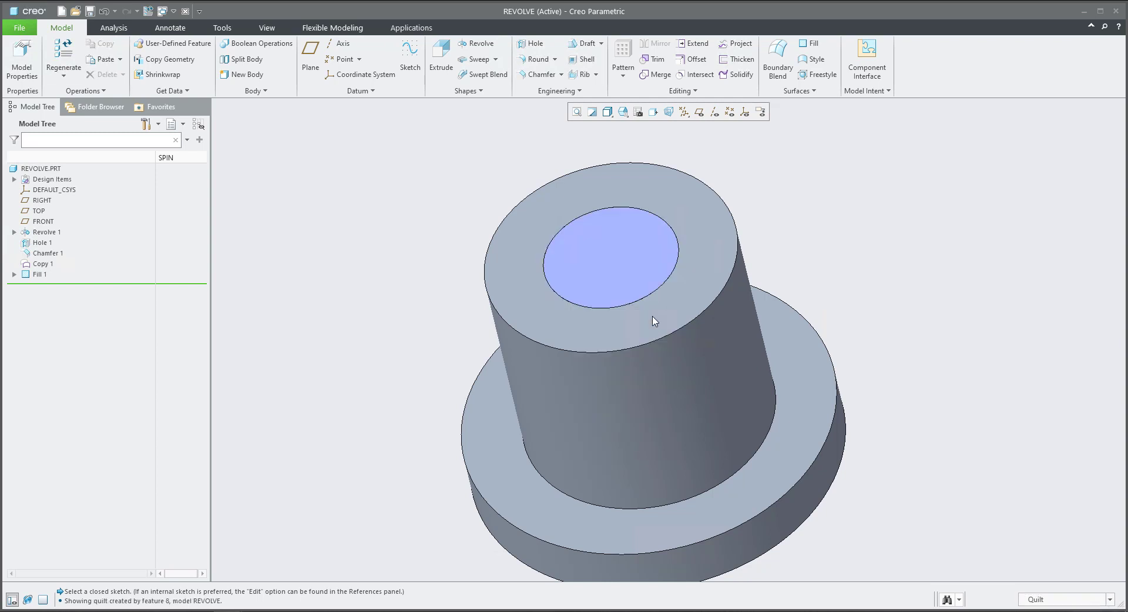
ctrl+click(619, 248)
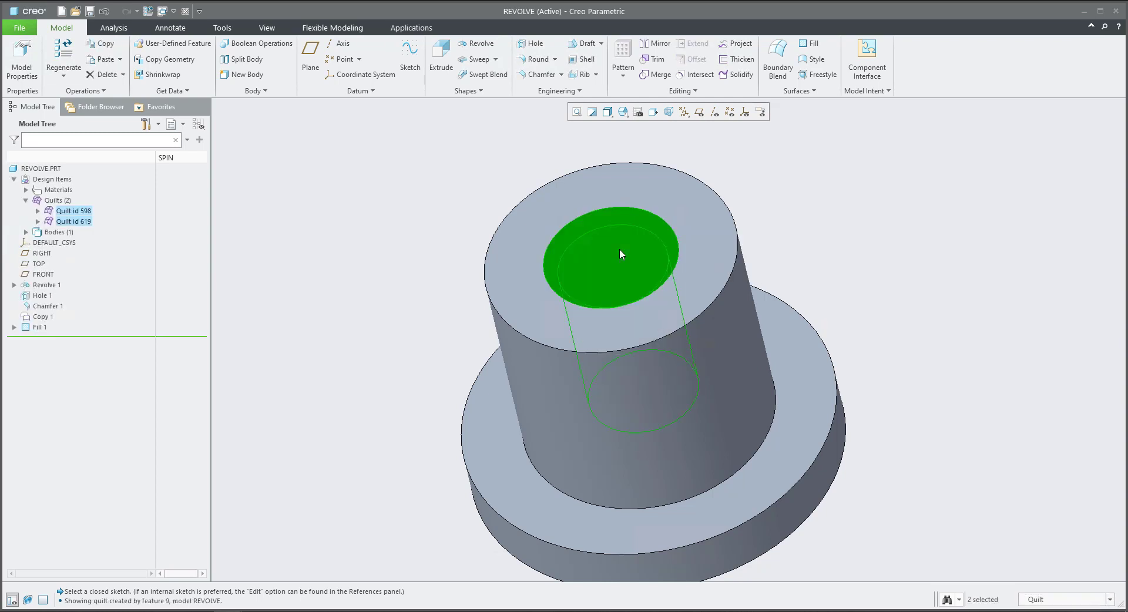
click(656, 74)
right_click(859, 207)
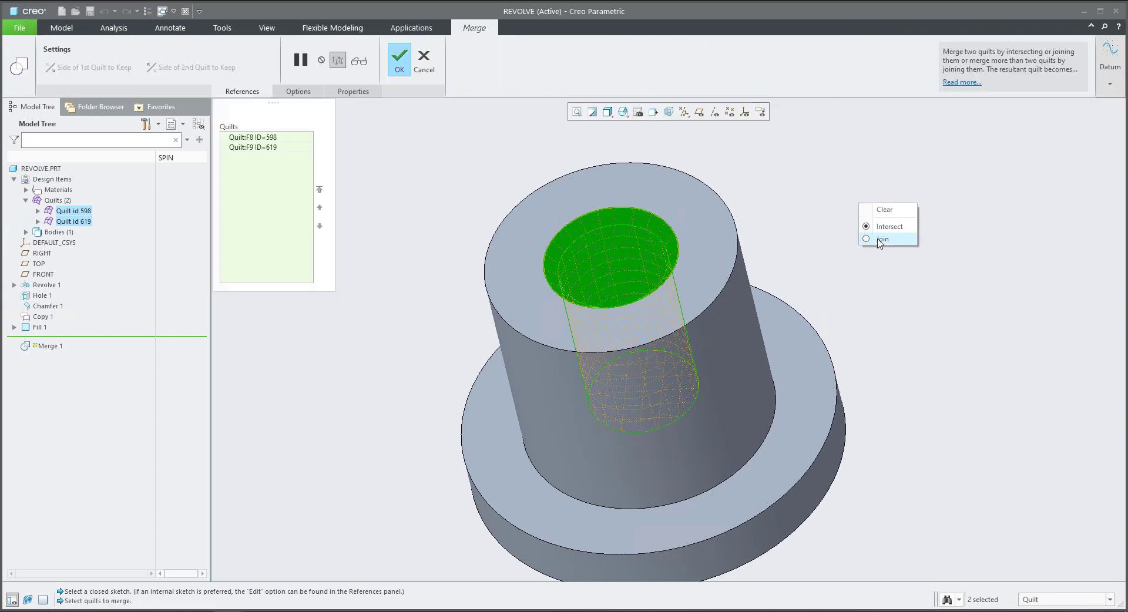
click(878, 239)
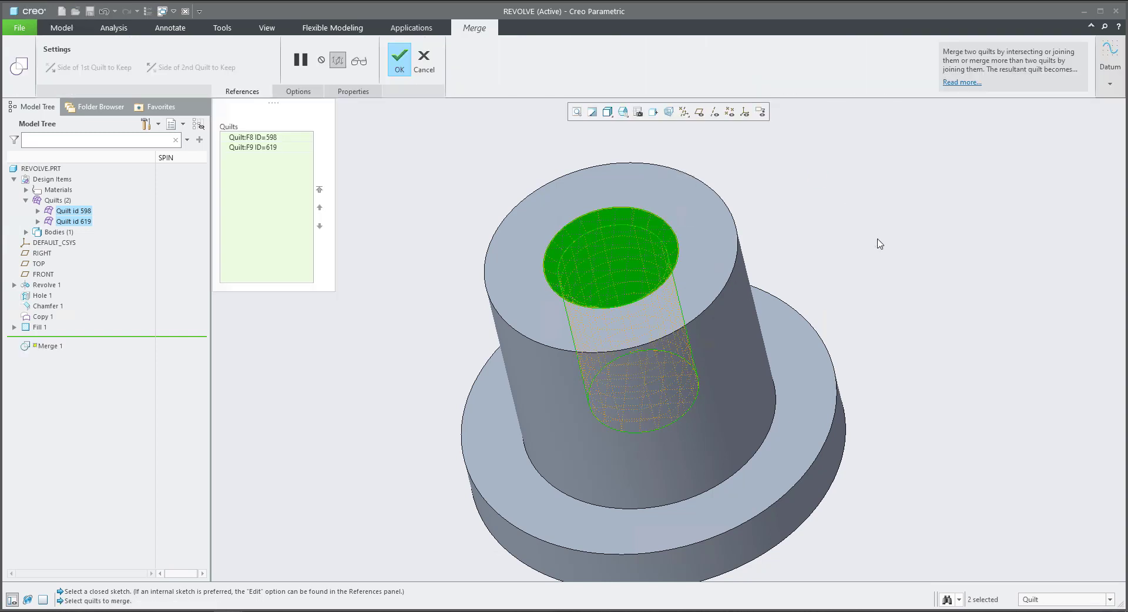
click(400, 66)
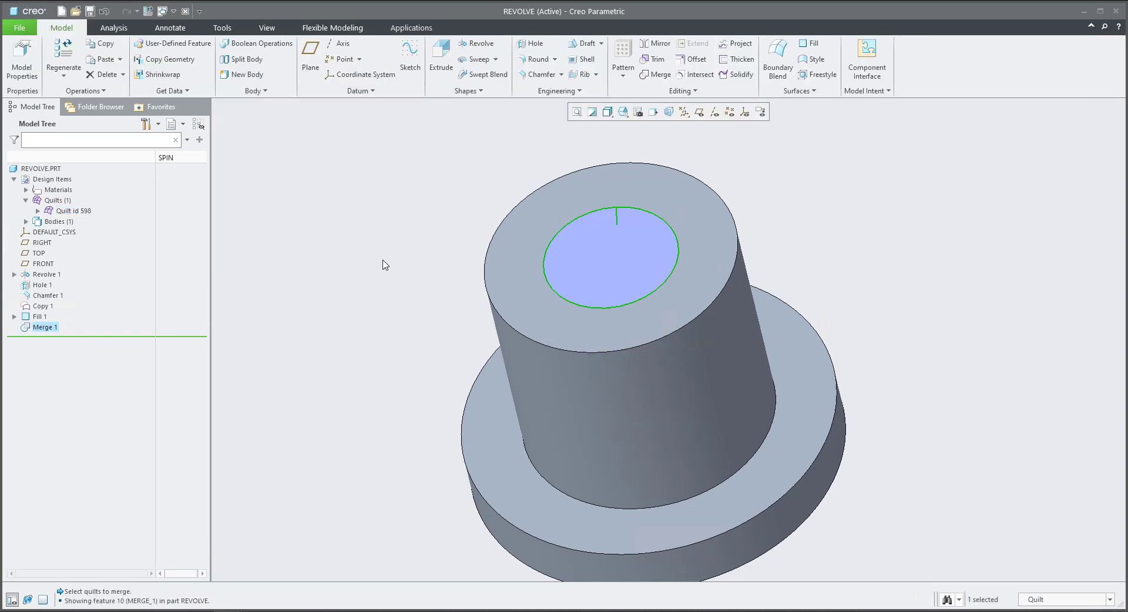
Check the finished Merge 1 feature in REVOLVE.PRT's model tree
click(385, 278)
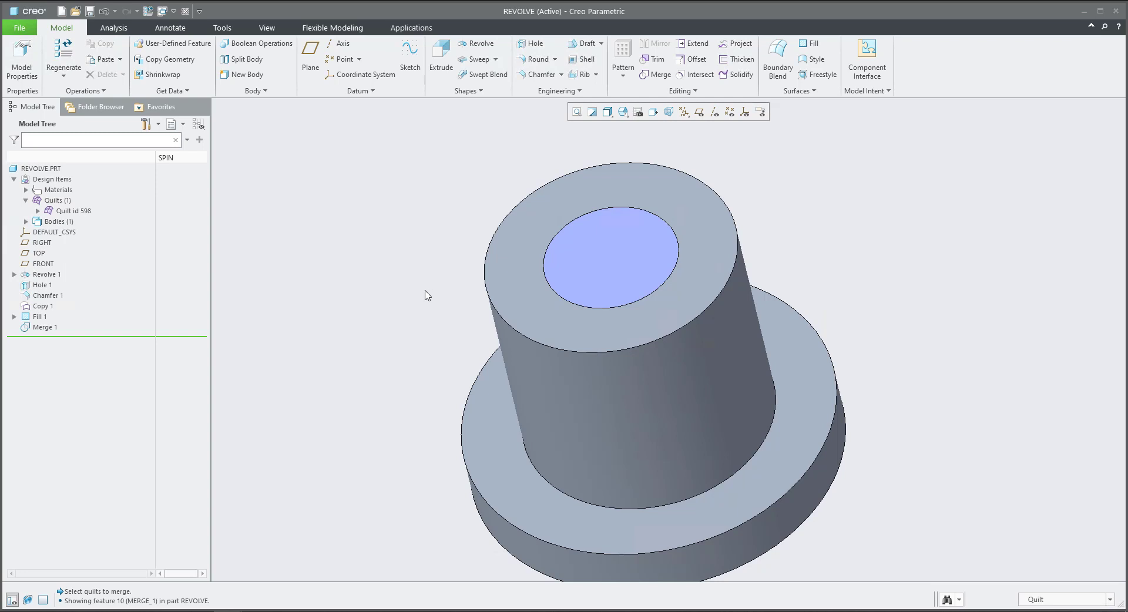
click(44, 329)
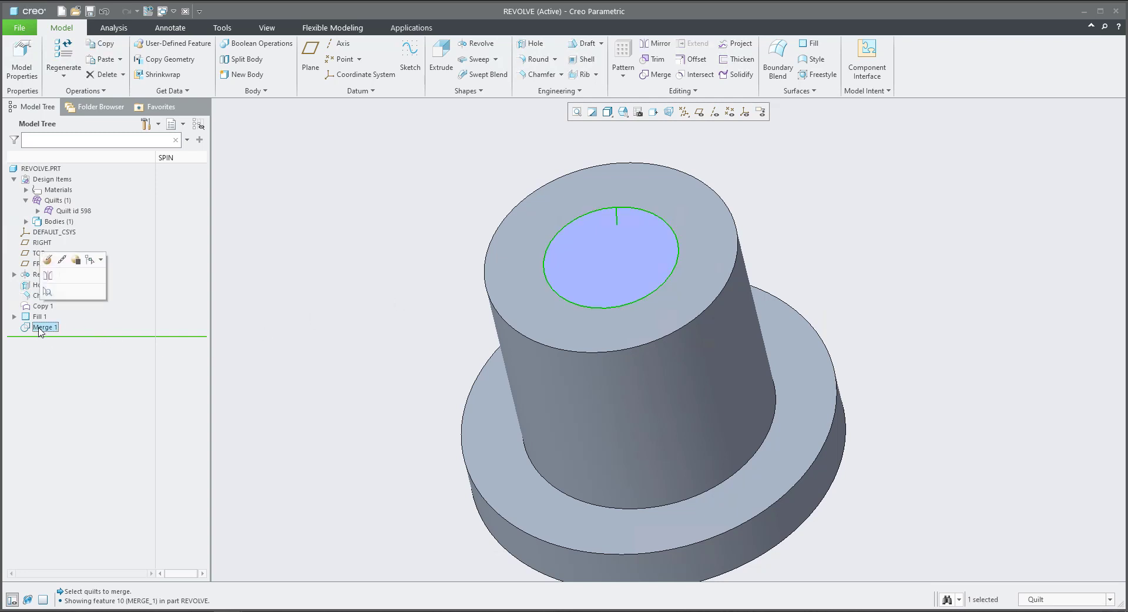
click(336, 271)
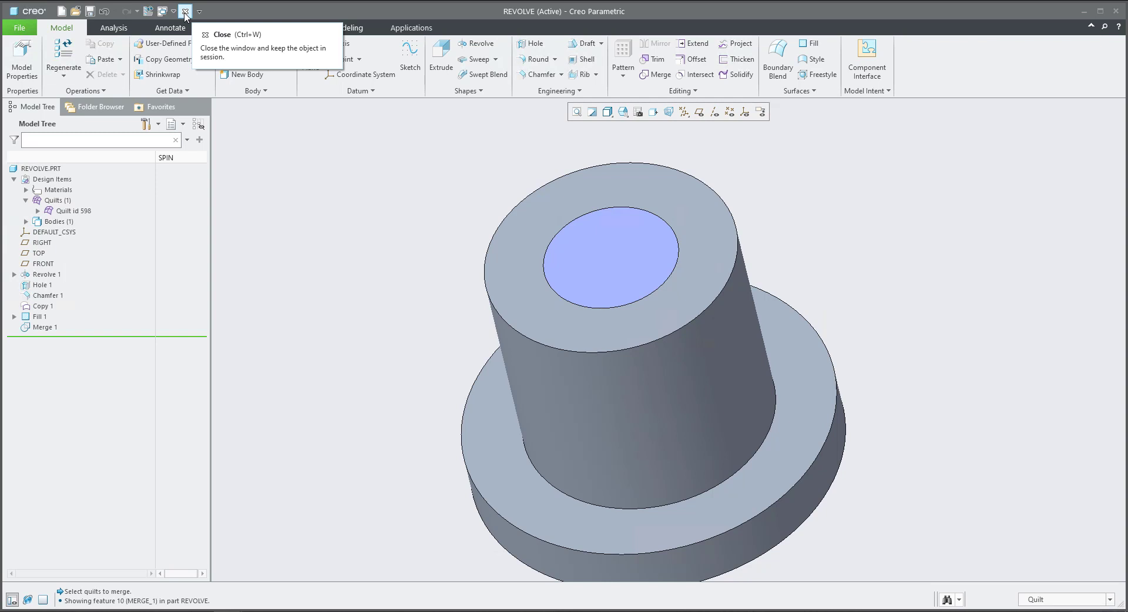
Switch to the ASM0001 assembly window, briefly opening and closing W.PRT
click(173, 11)
click(188, 26)
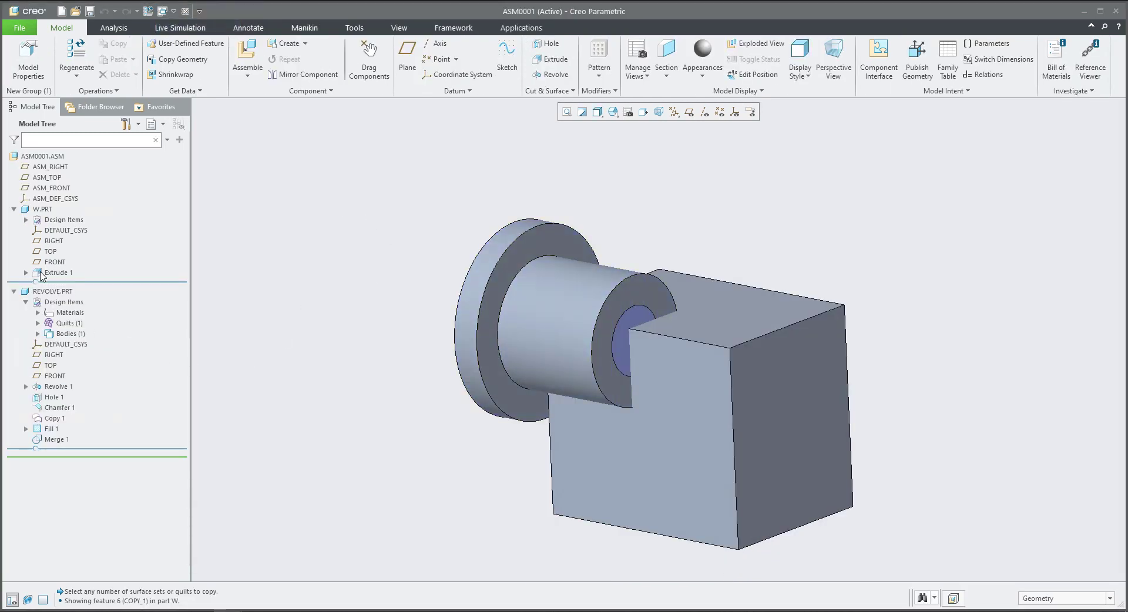
click(39, 210)
click(59, 151)
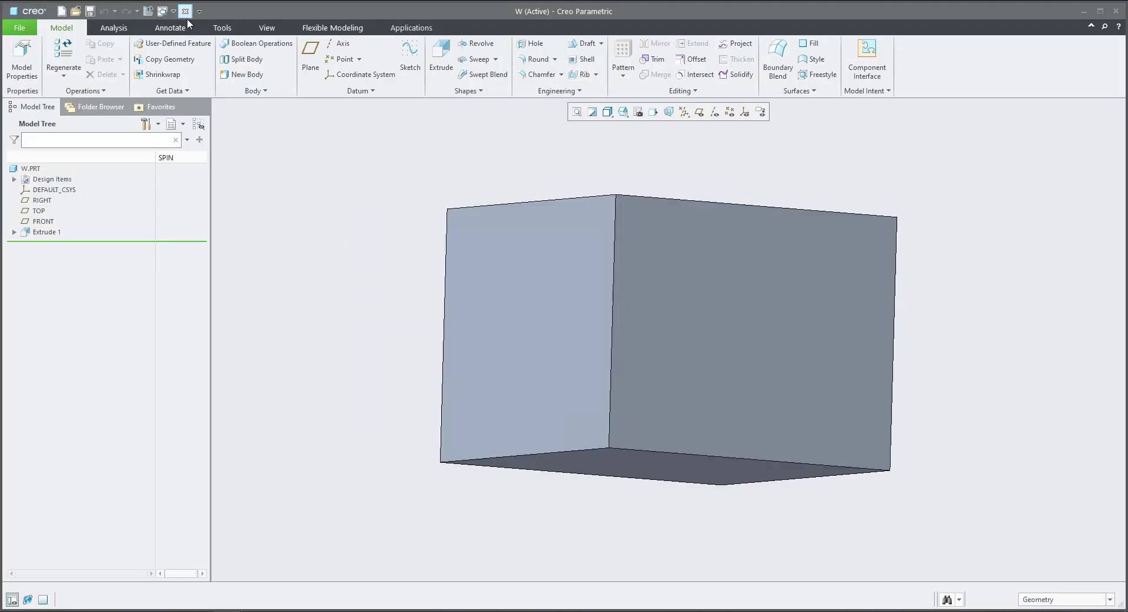
click(185, 11)
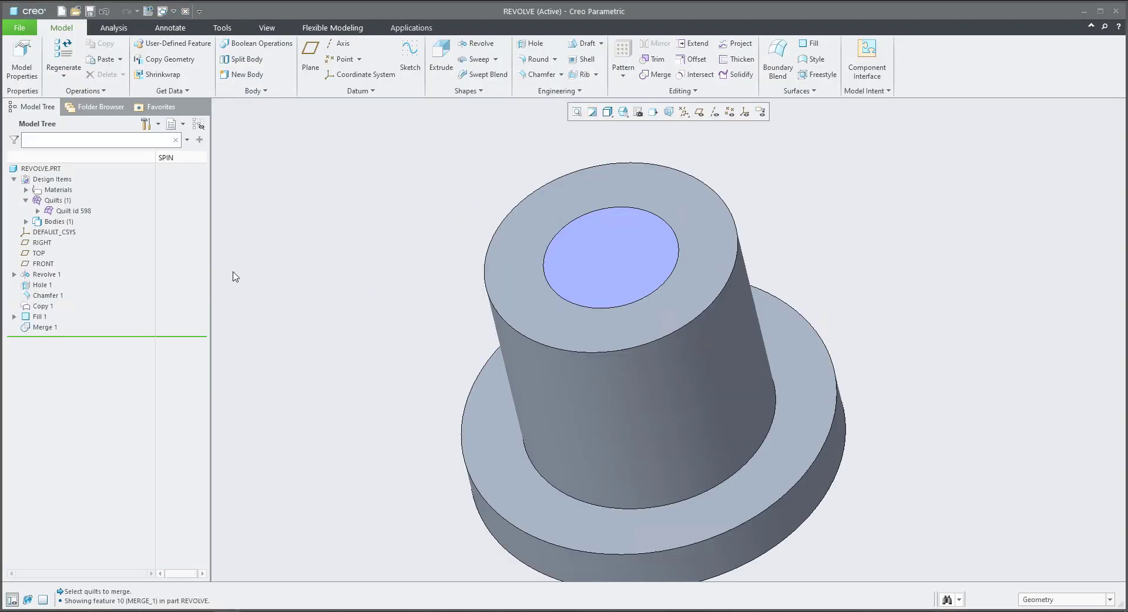
click(163, 11)
click(170, 21)
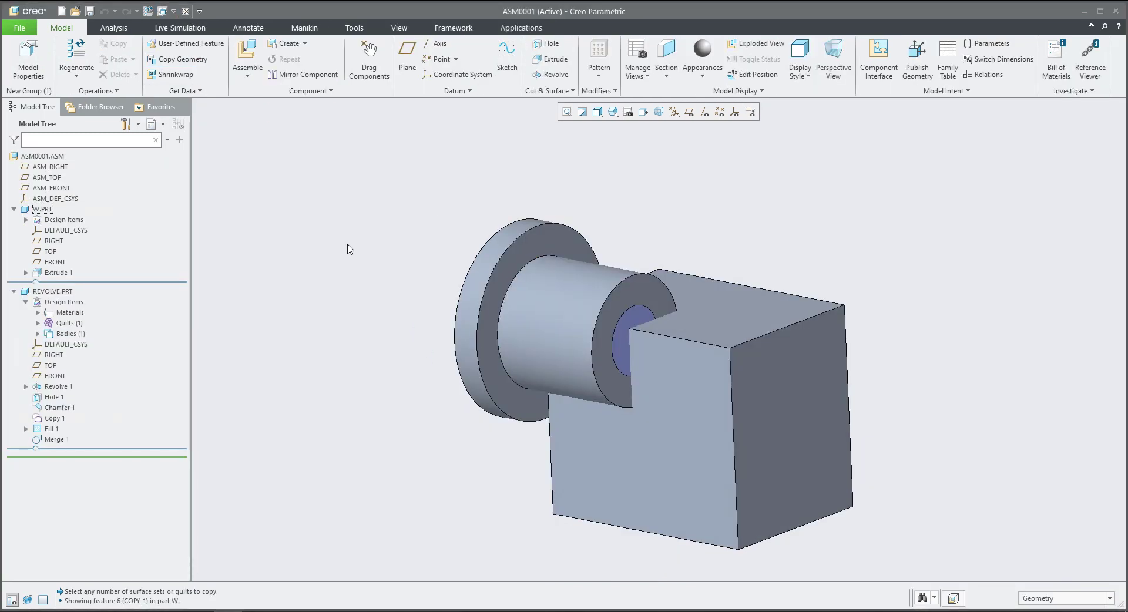
click(310, 91)
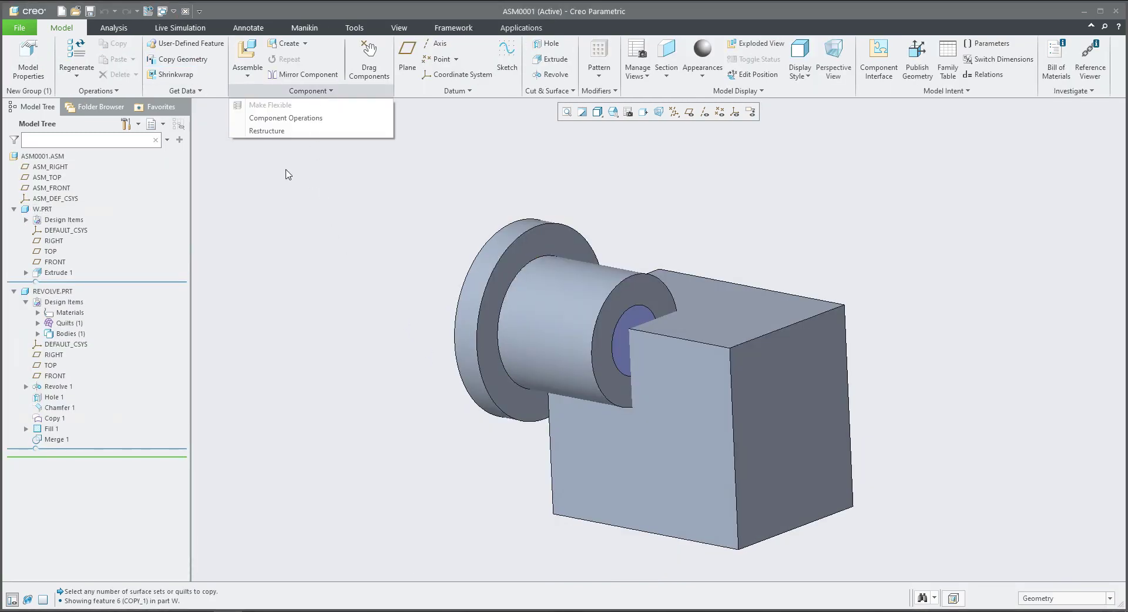
Boolean-cut REVOLVE.PRT out of block W.PRT, adding the Cut Out id 798 feature
click(286, 118)
click(1081, 187)
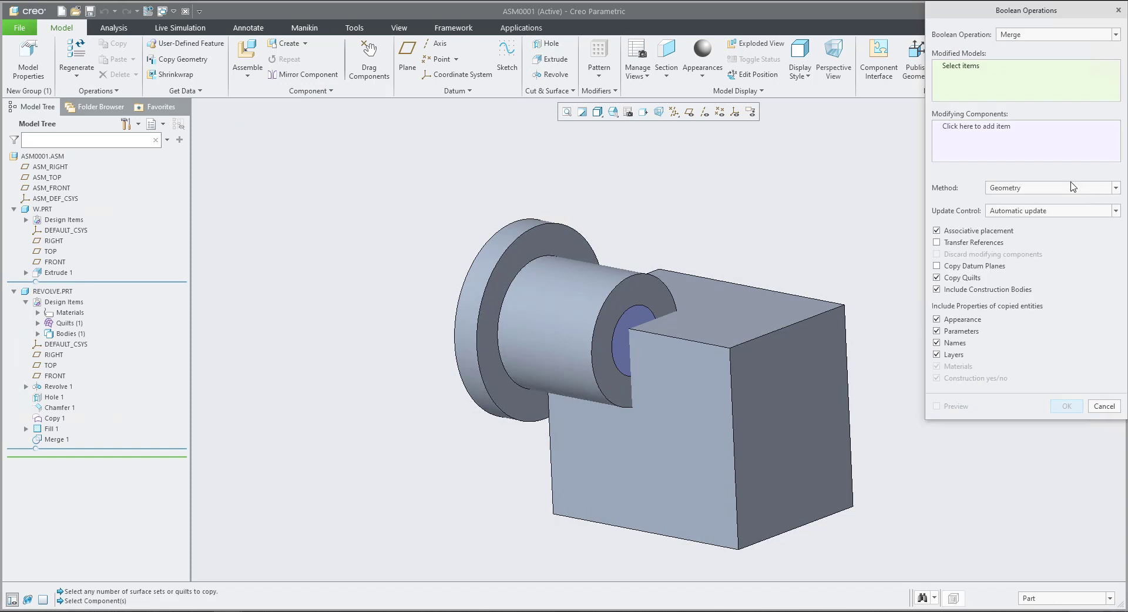
click(1041, 34)
click(1011, 61)
click(728, 337)
click(956, 144)
click(516, 277)
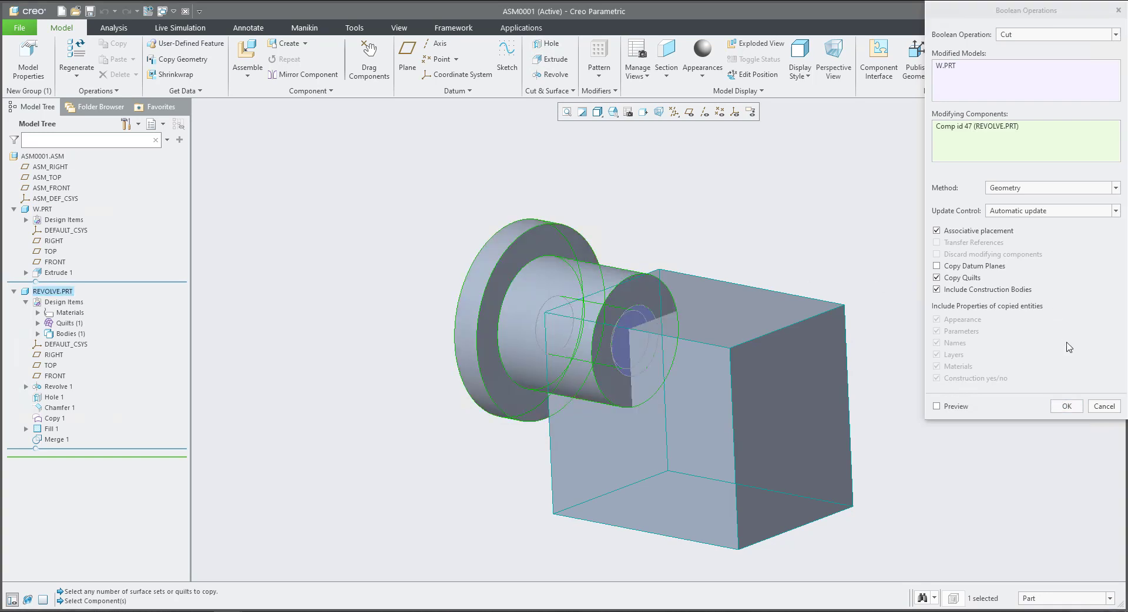
click(1067, 405)
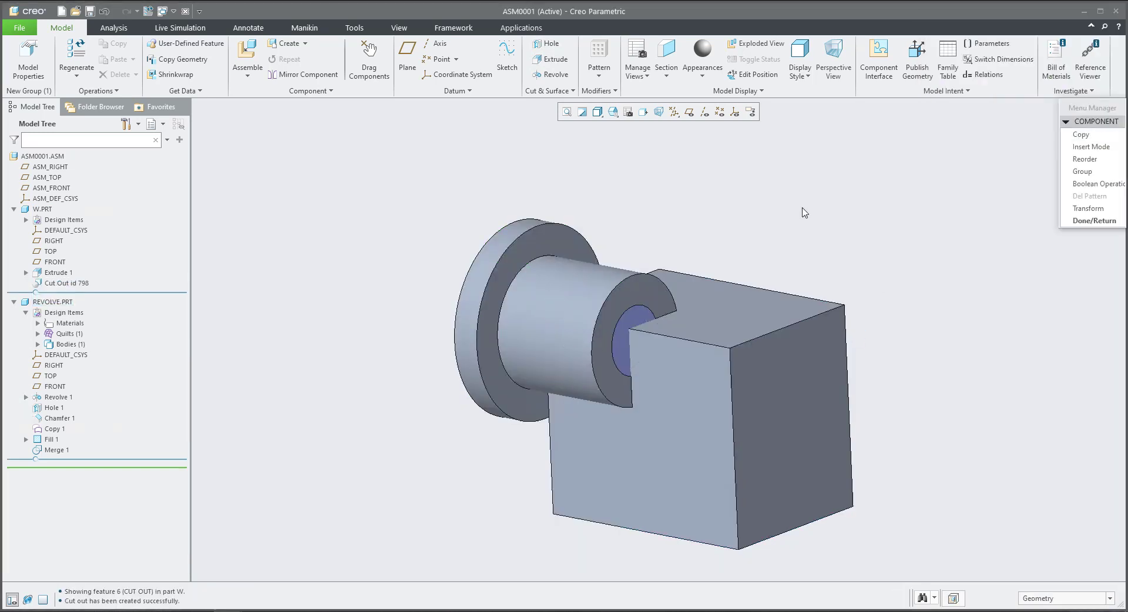
click(44, 209)
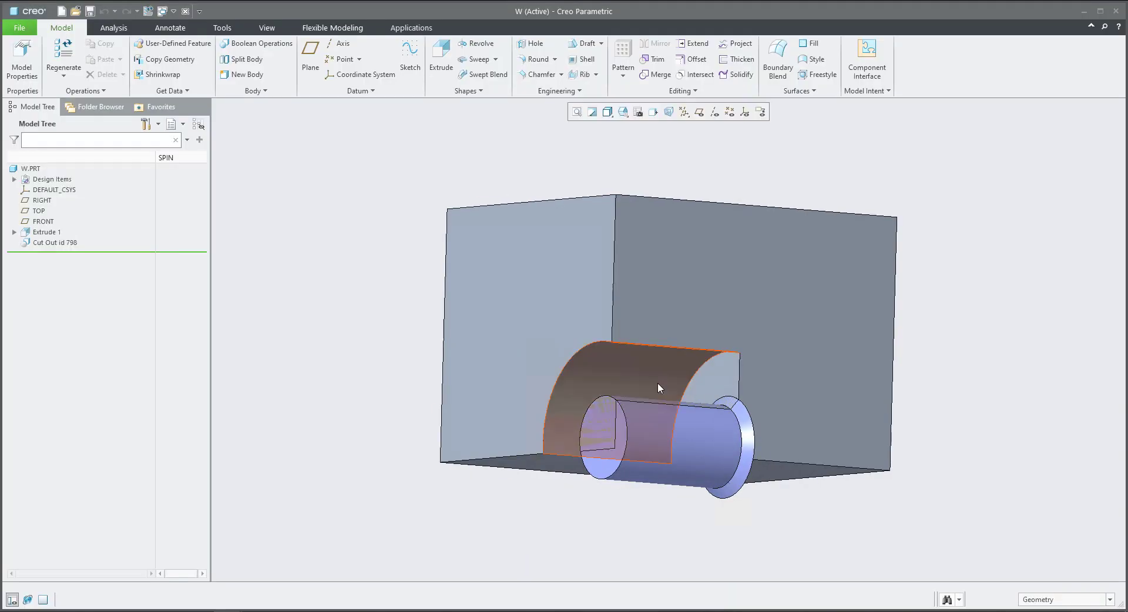
Inspect the cut in W.PRT, close its window, and activate W in the assembly
middle_drag(657, 385, 608, 394)
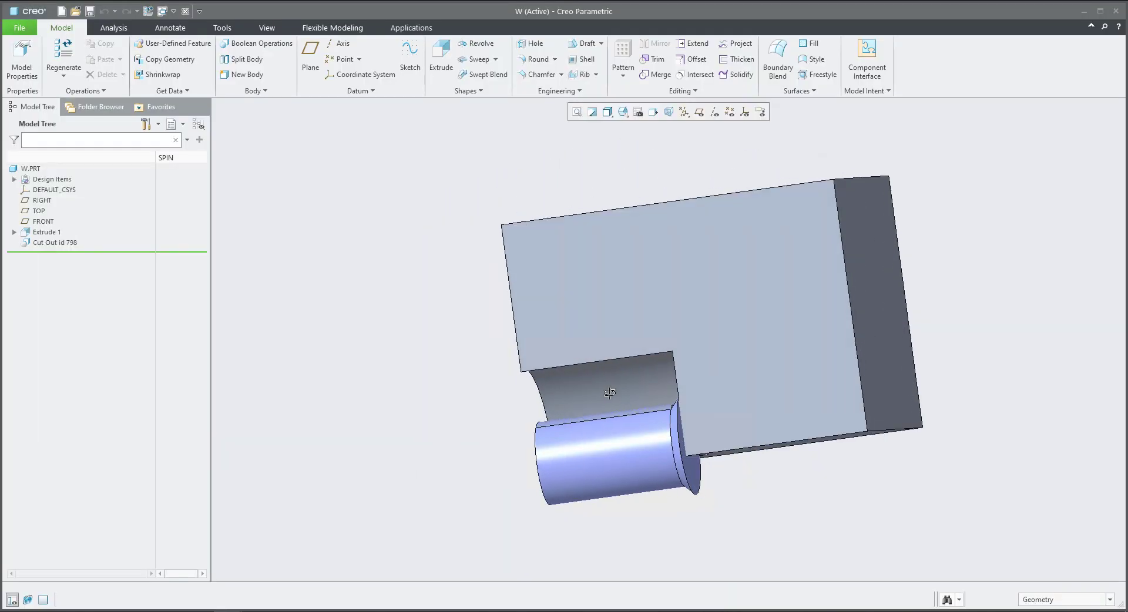
key(ctrl+d)
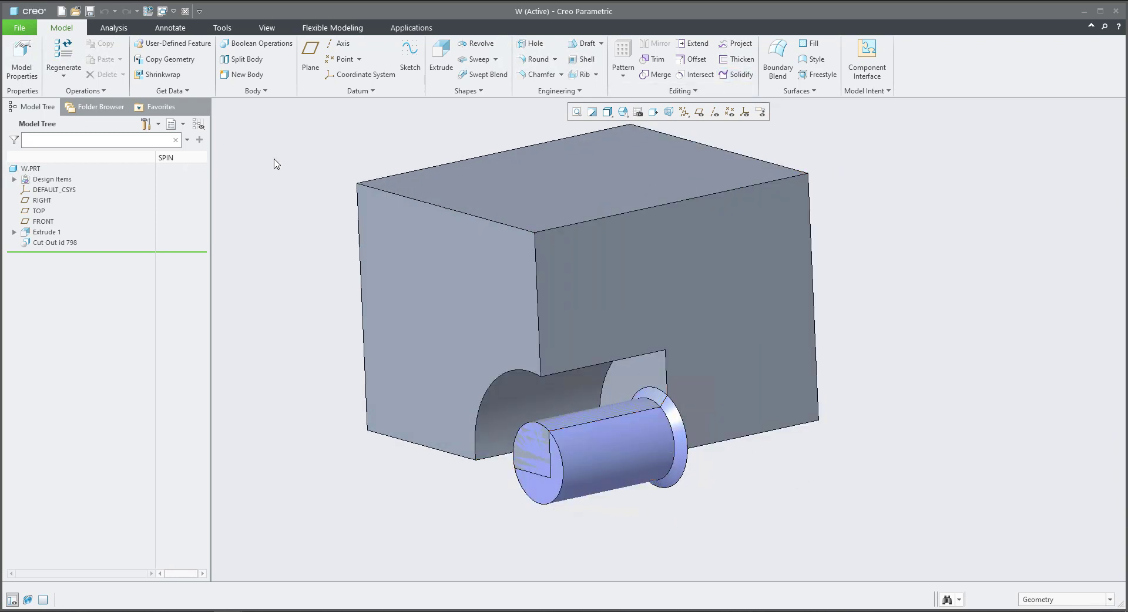
click(184, 12)
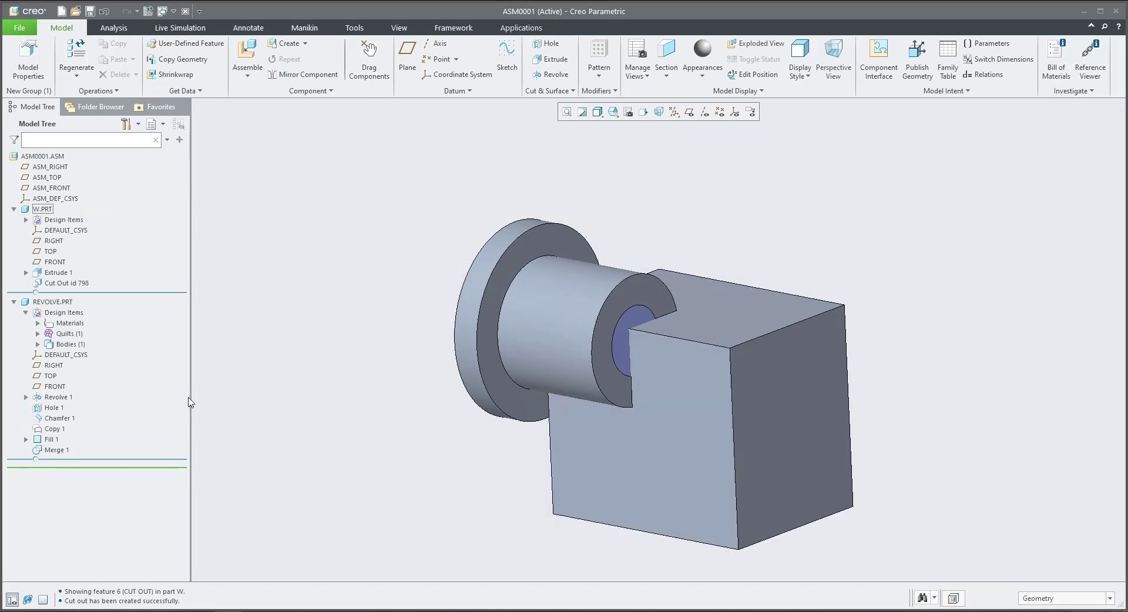
click(34, 209)
click(36, 152)
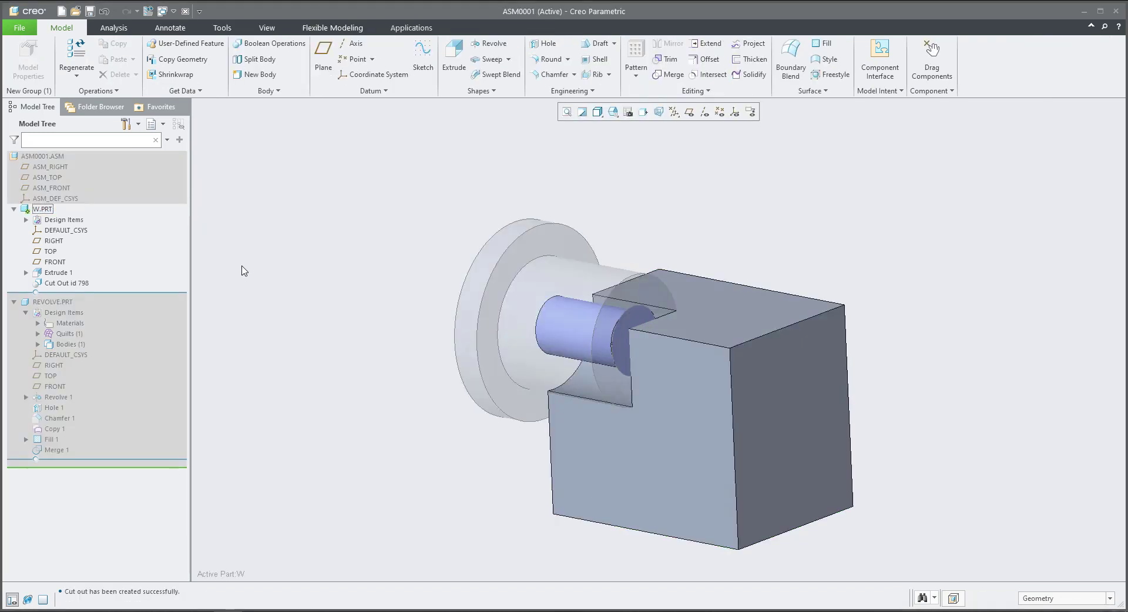
Copy REVOLVE.PRT's Quilt id 598 into block W as Copy 1 using the Quilt filter
click(1049, 599)
click(1035, 526)
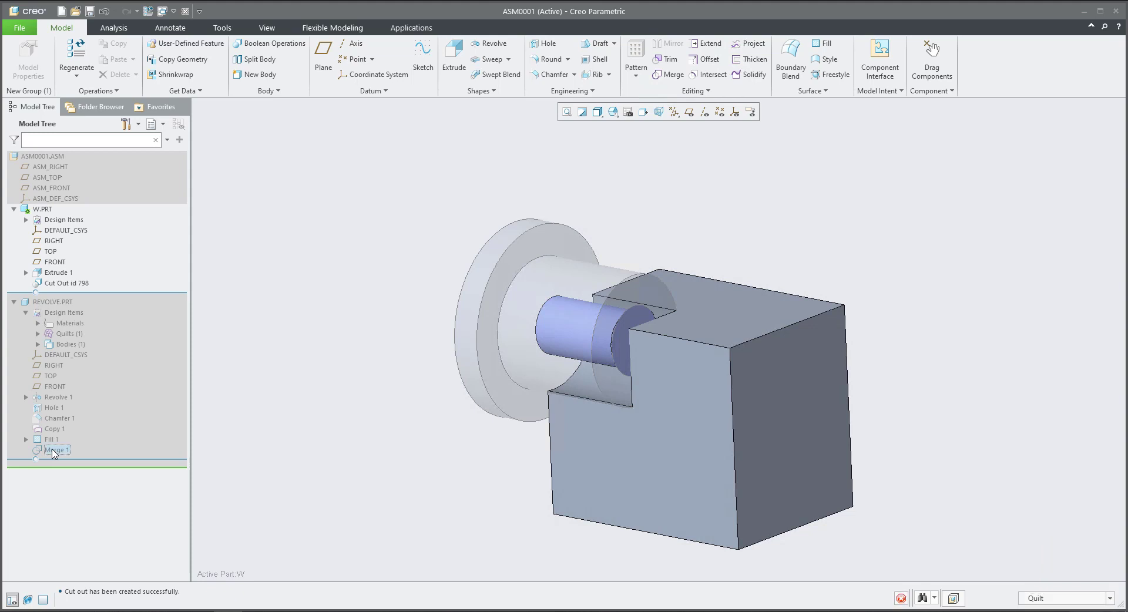
click(595, 341)
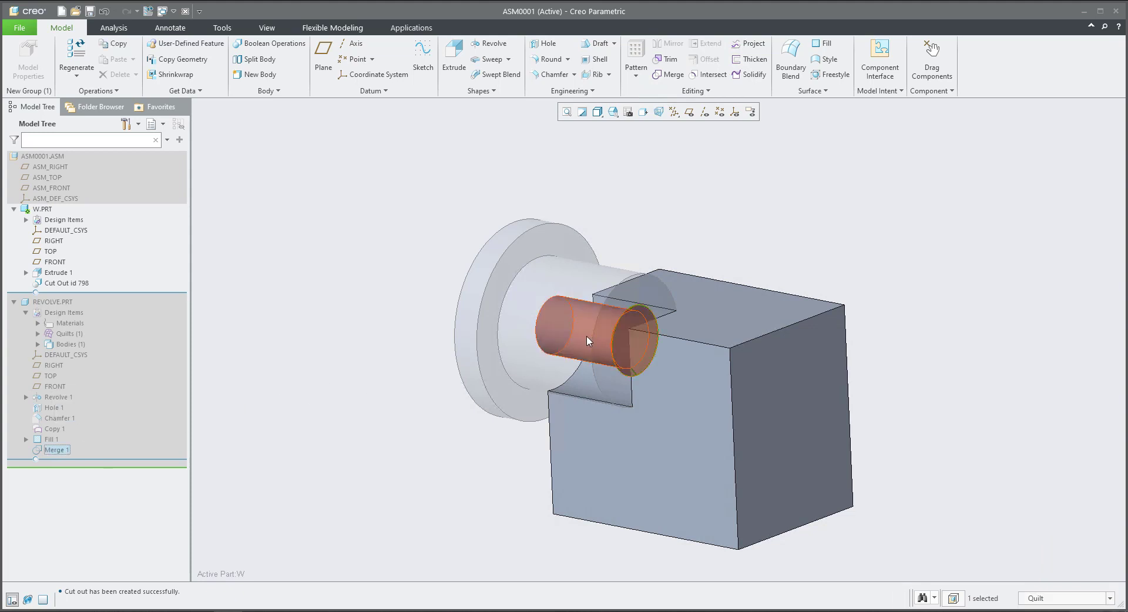
click(586, 336)
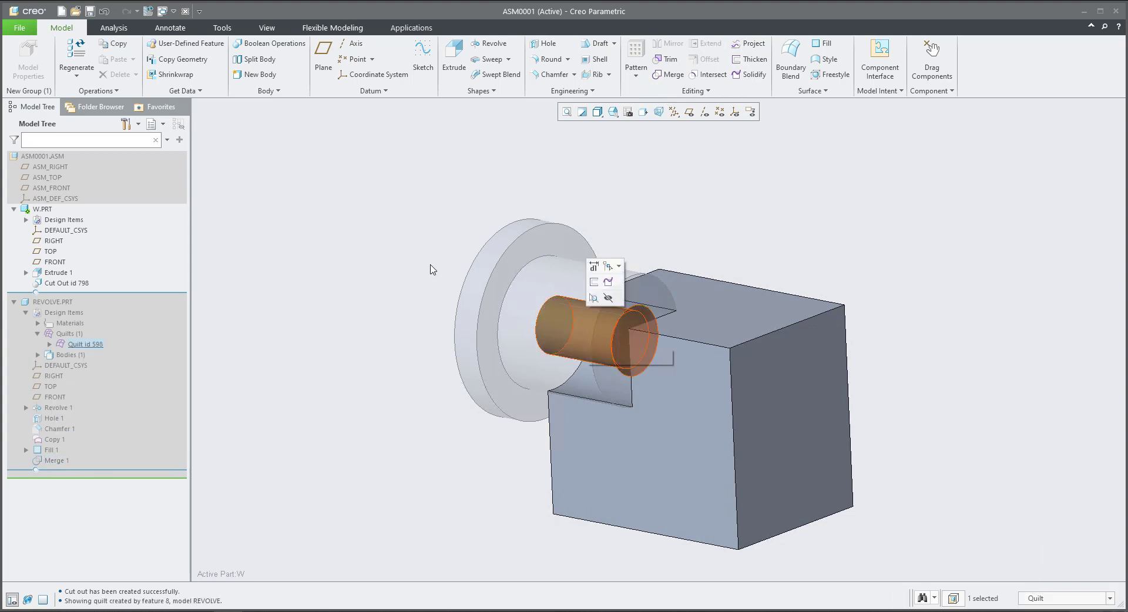
key(ctrl+c)
key(ctrl+v)
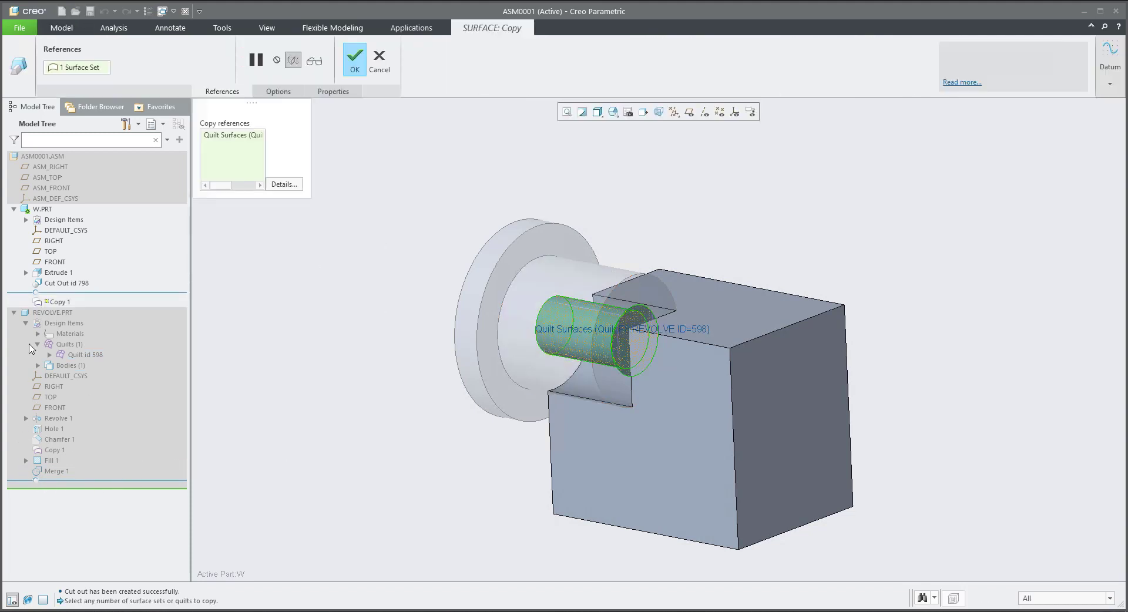
click(353, 59)
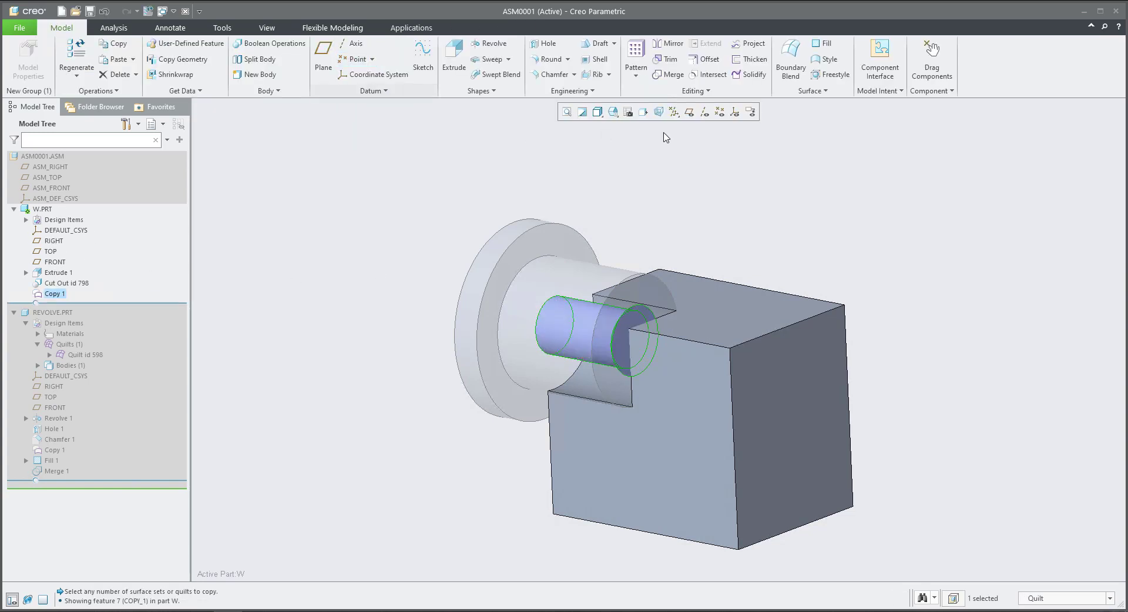
click(749, 76)
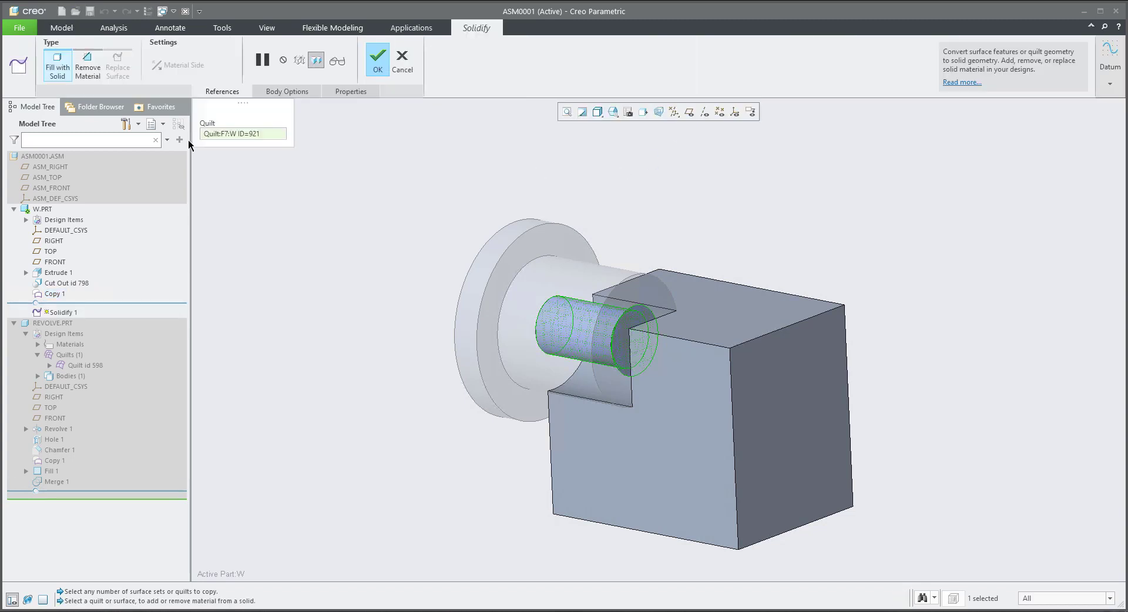
Finish Solidify 1 as a remove-material cut with the copied quilt in W.PRT
click(382, 59)
click(331, 272)
click(41, 210)
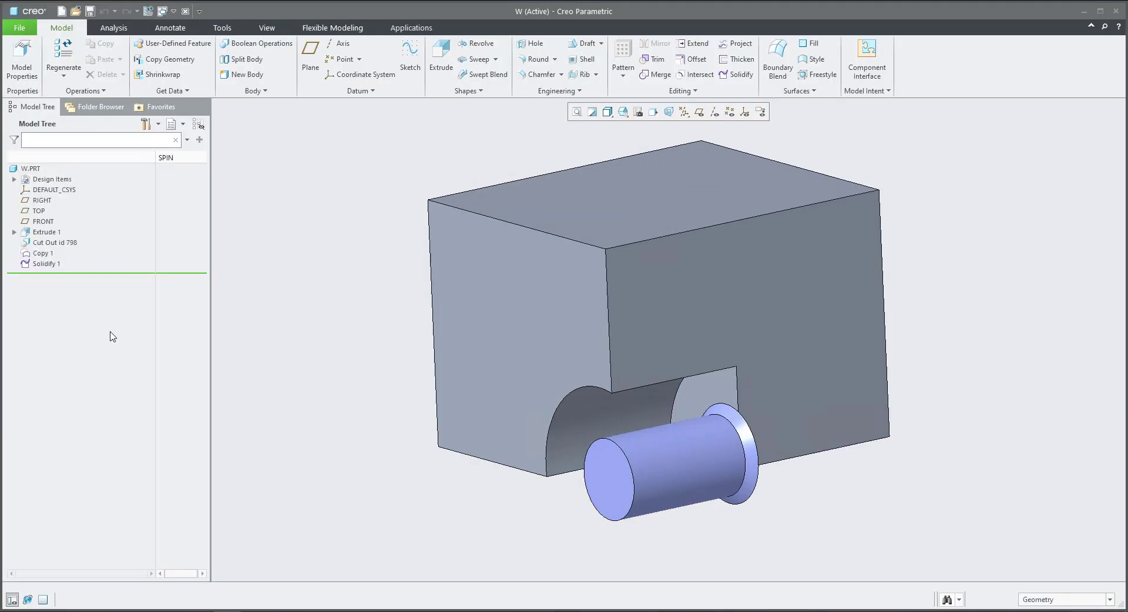
click(41, 246)
Suppress Cut Out id 798 and Copy 1, then orbit the block to inspect the rounded notch
shift+click(44, 263)
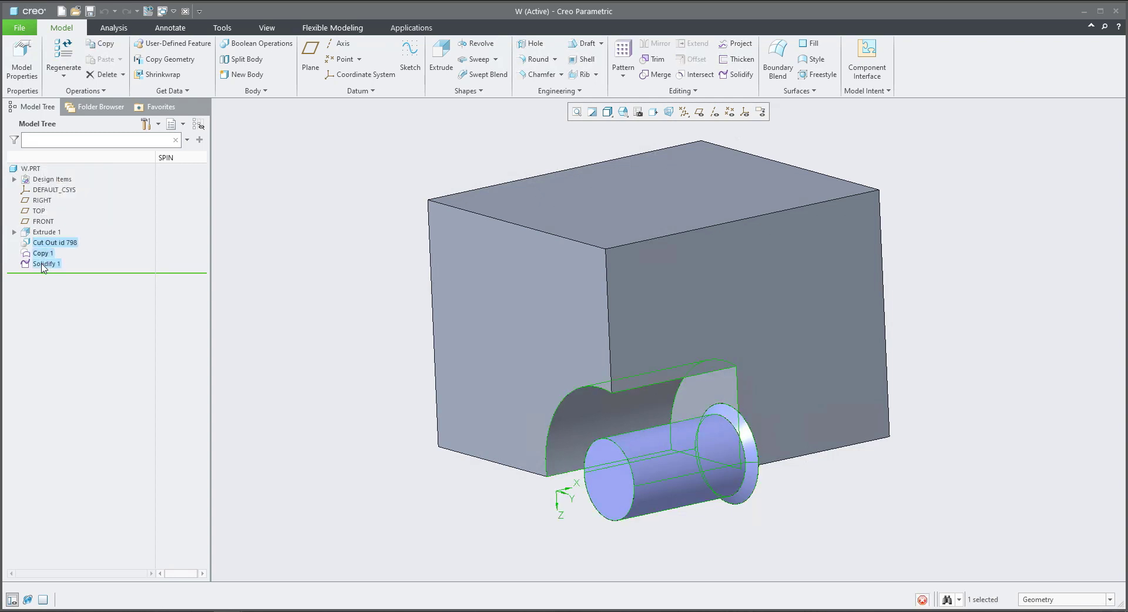
key(ctrl+h)
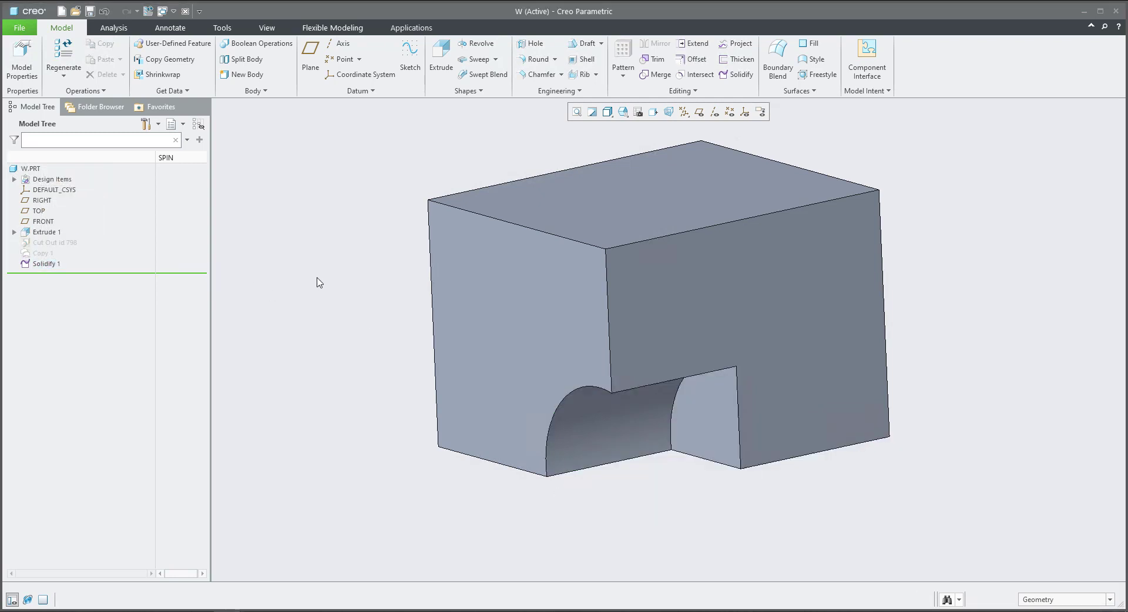
scroll(340, 309, down, 3)
shift+middle_drag(340, 309, 486, 341)
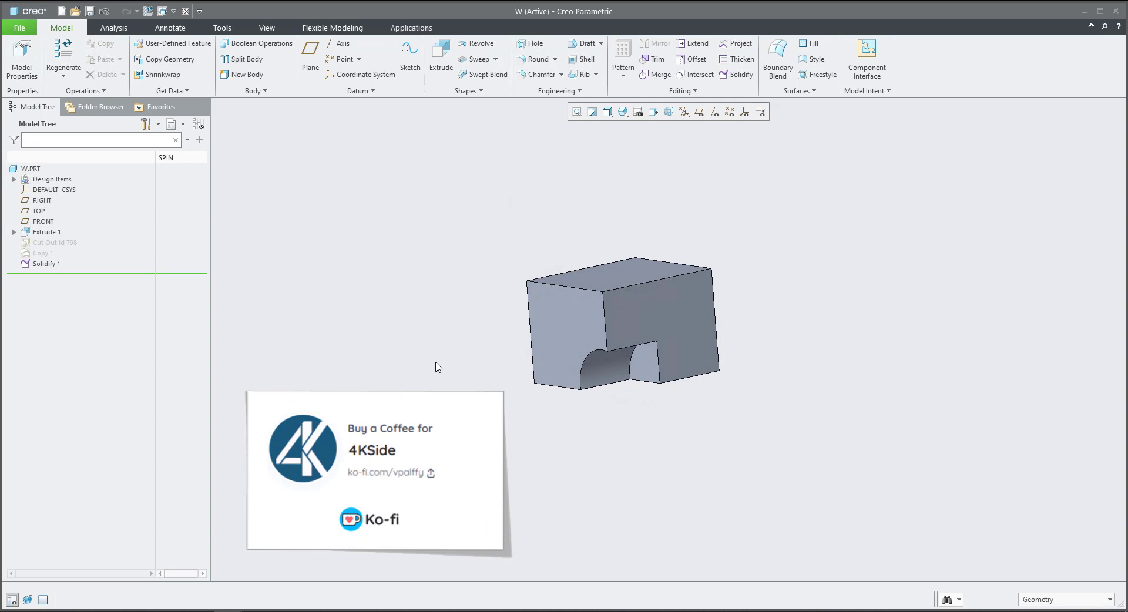
middle_drag(467, 371, 509, 349)
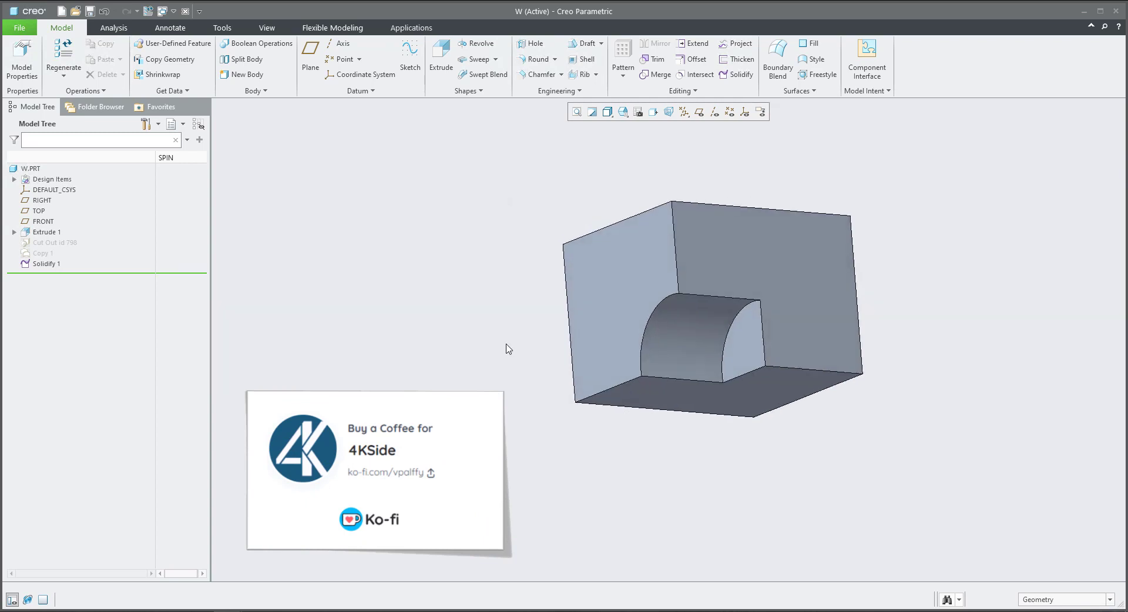